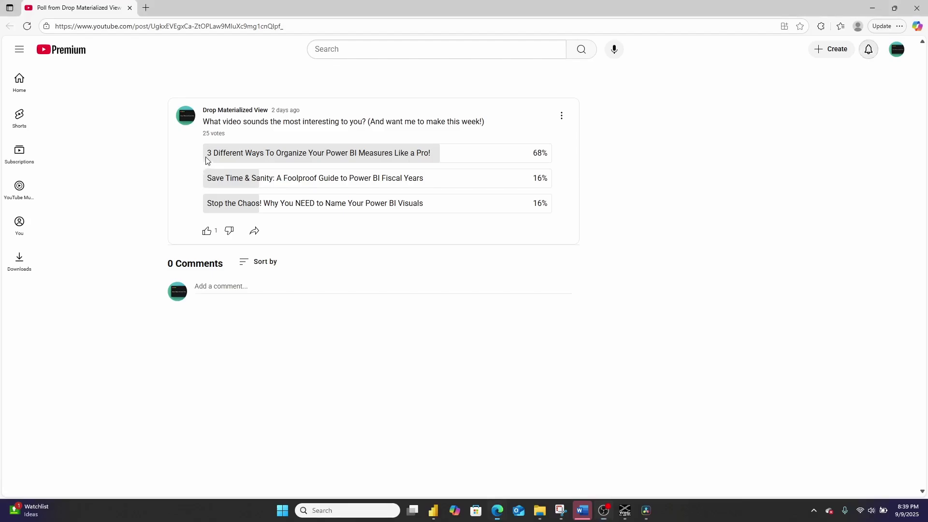
Highlight the poll option '3 Different Ways To Organize Your Power BI Measures Like a Pro!'.
{"action": "left_click_drag", "start_coordinate": [205, 159], "coordinate": [419, 149]}
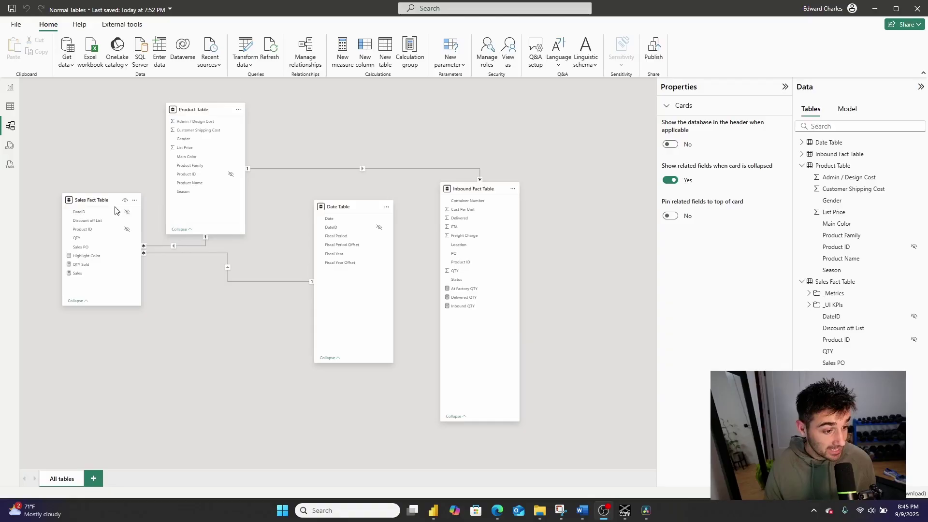
Build Layout 1 from Sales Fact Table plus its related Date and Product tables, with Sales placed below.
{"action": "left_click", "coordinate": [93, 478]}
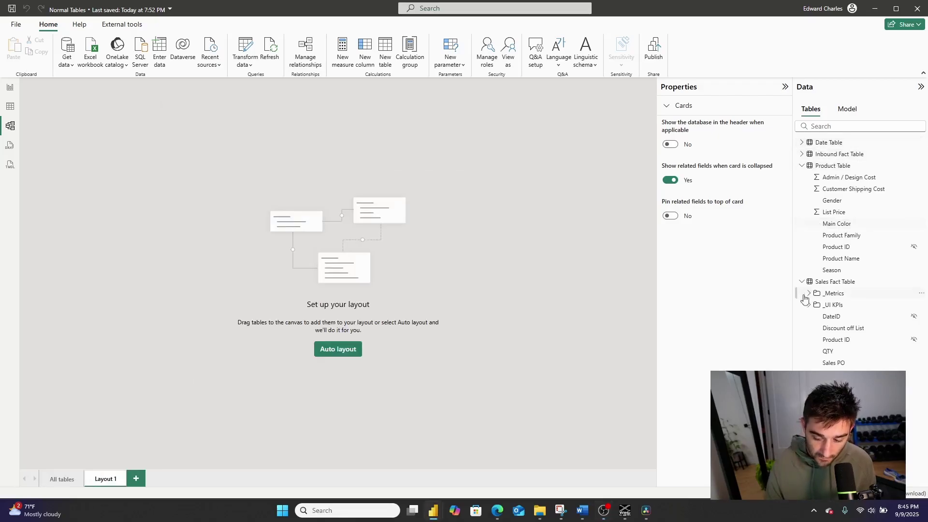
{"action": "left_click_drag", "start_coordinate": [844, 287], "coordinate": [346, 249]}
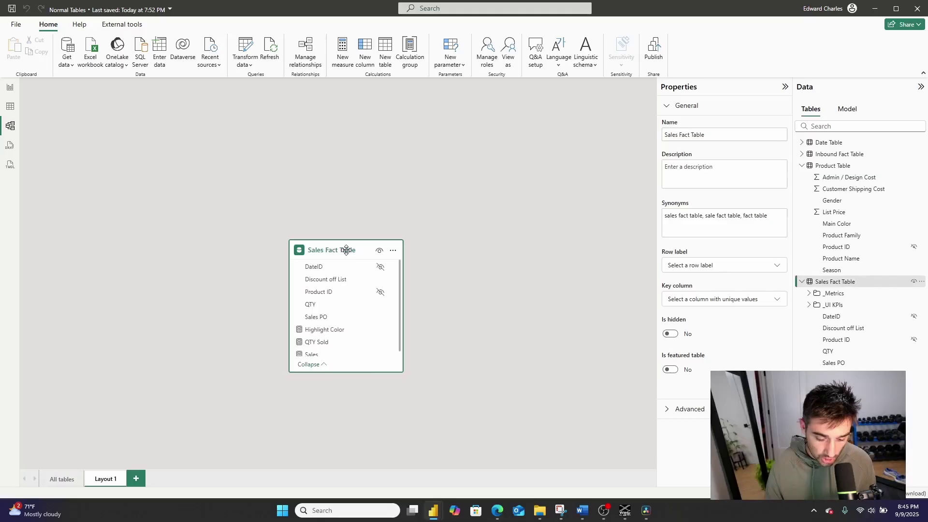
{"action": "left_click", "coordinate": [392, 251]}
{"action": "left_click", "coordinate": [437, 256]}
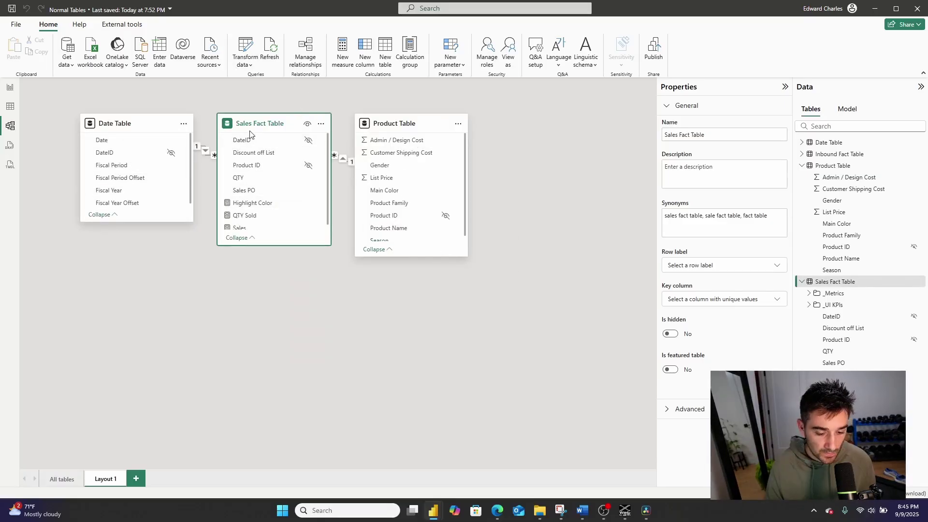
{"action": "left_click_drag", "start_coordinate": [250, 126], "coordinate": [243, 312]}
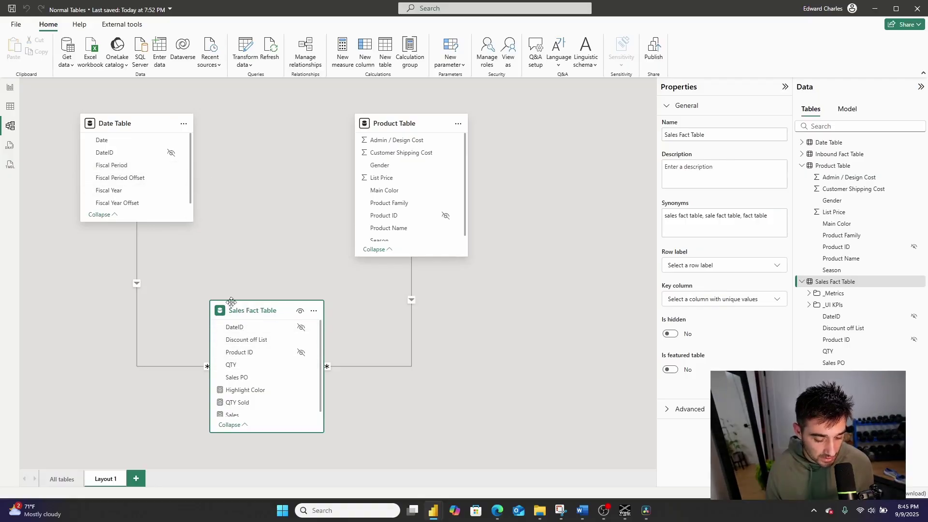
Build Layout 2 pairing Inbound Fact Table with its related Product Table, then return to Layout 1.
{"action": "left_click", "coordinate": [137, 480]}
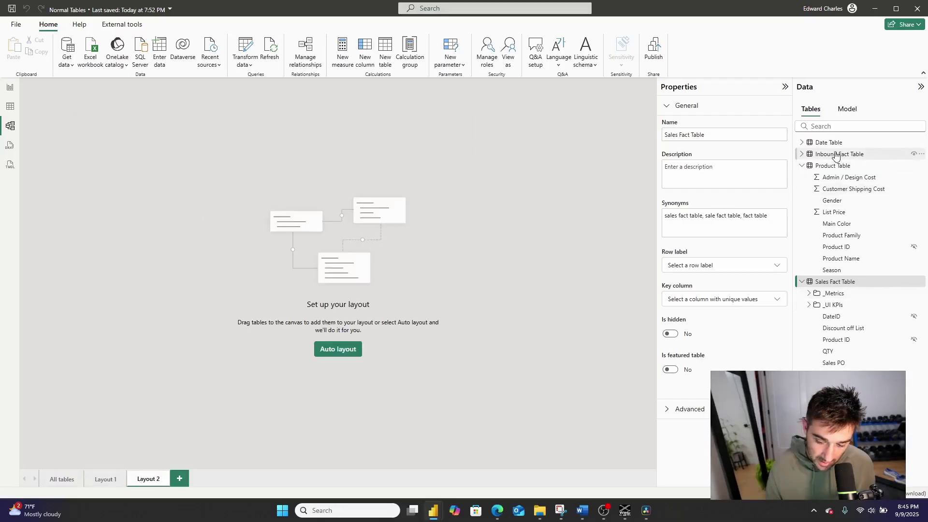
{"action": "left_click_drag", "start_coordinate": [836, 154], "coordinate": [416, 240]}
{"action": "left_click", "coordinate": [463, 240]}
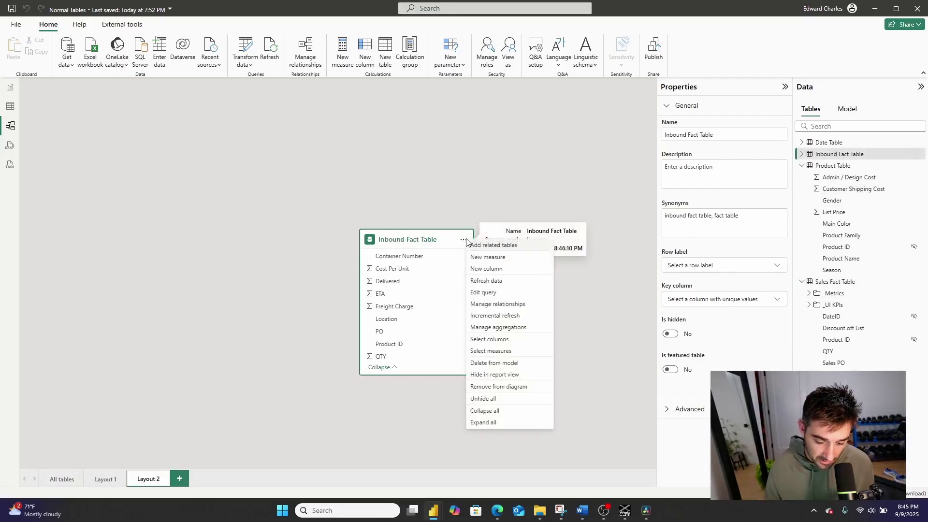
{"action": "left_click", "coordinate": [494, 246]}
{"action": "left_click_drag", "start_coordinate": [256, 123], "coordinate": [288, 203]}
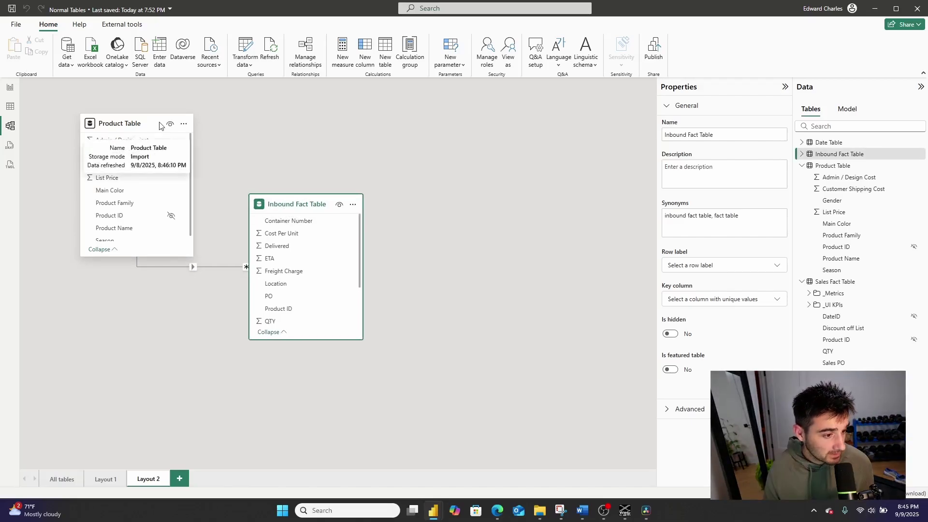
{"action": "left_click_drag", "start_coordinate": [141, 123], "coordinate": [128, 109]}
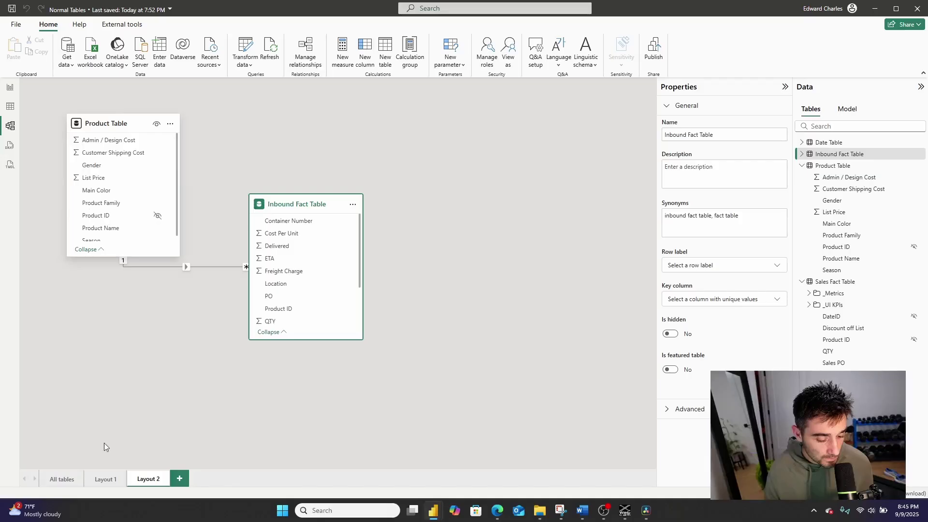
{"action": "left_click", "coordinate": [102, 482]}
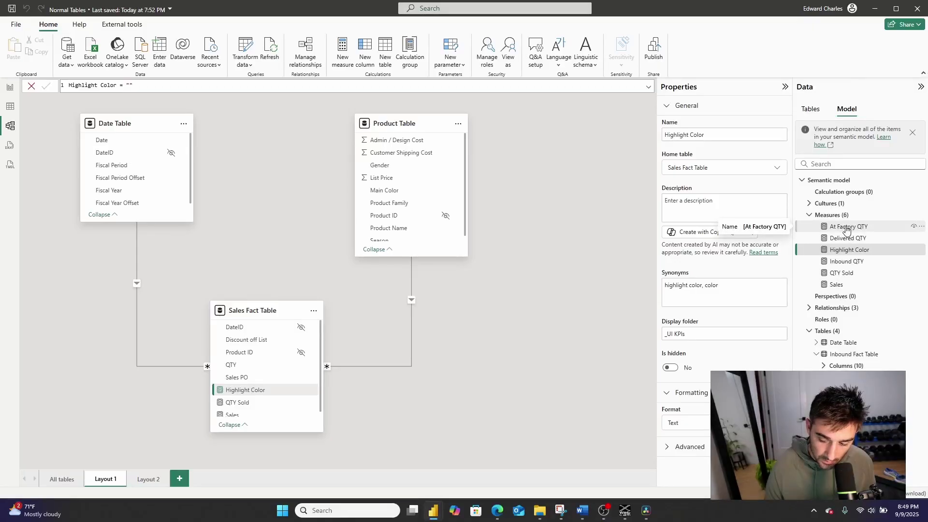
Check the DAX and display folders of At Factory QTY, Delivered QTY, Highlight Color, Inbound QTY, QTY Sold and Sales.
{"action": "left_click", "coordinate": [846, 227]}
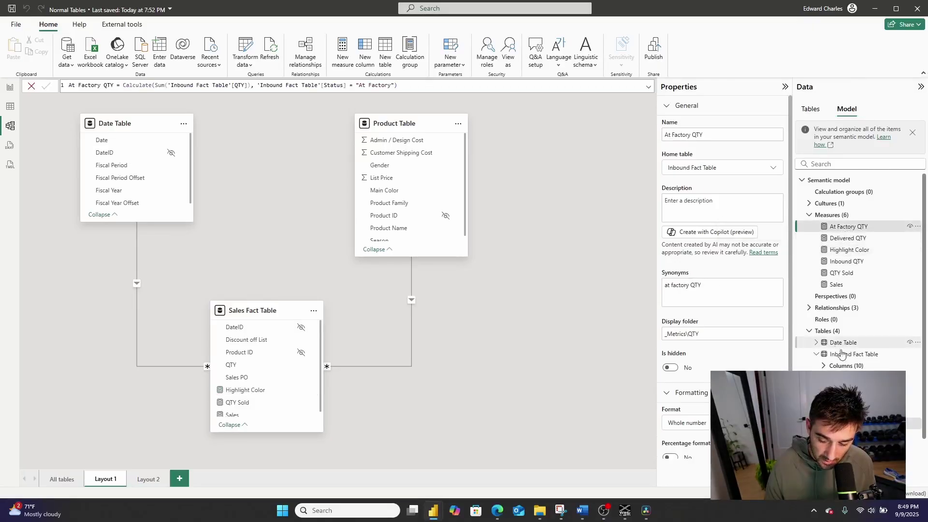
{"action": "left_click", "coordinate": [847, 241]}
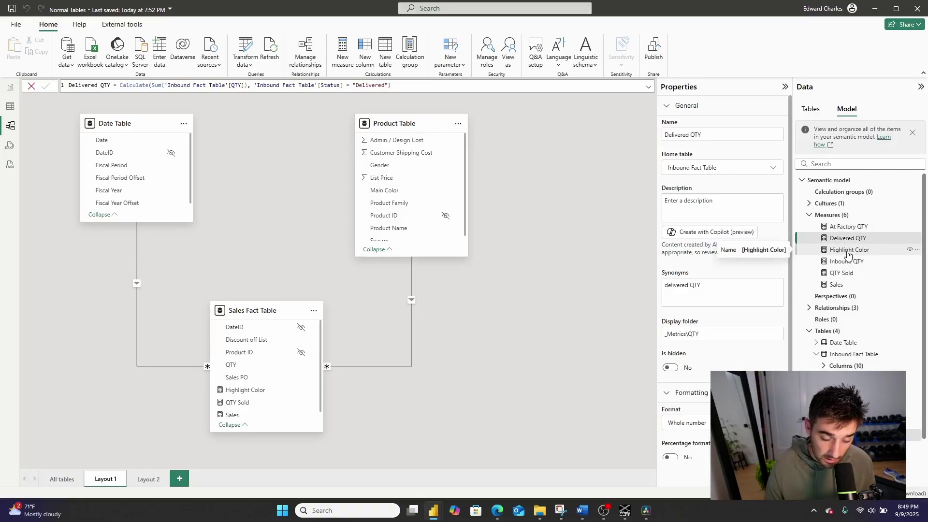
{"action": "left_click", "coordinate": [847, 251]}
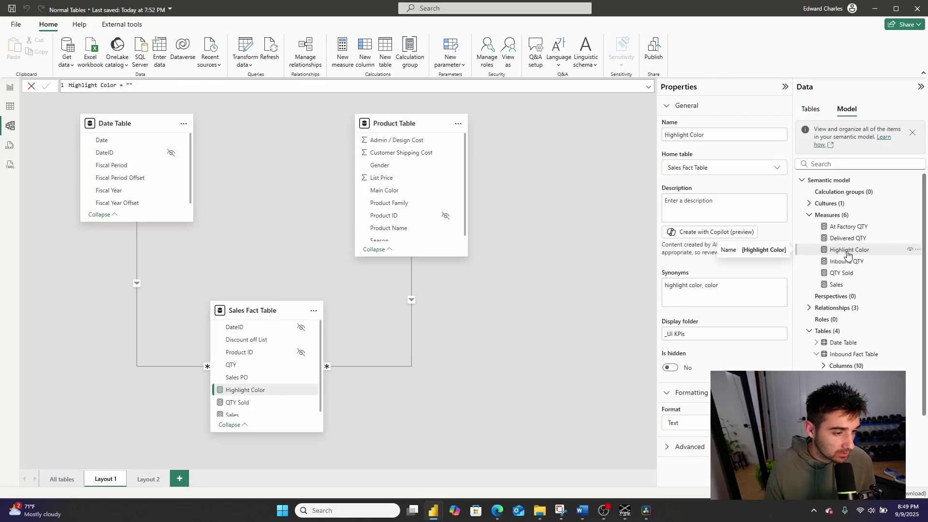
{"action": "left_click", "coordinate": [853, 262]}
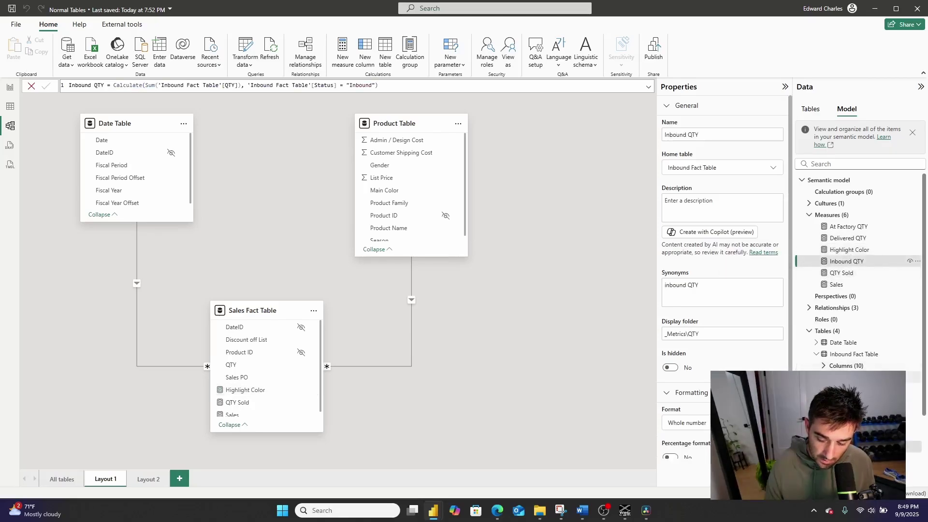
{"action": "left_click", "coordinate": [841, 274]}
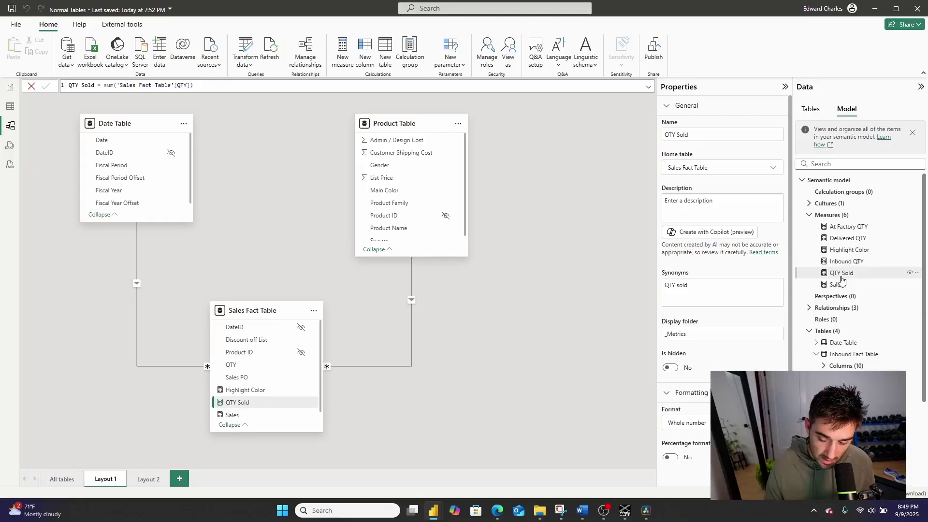
{"action": "left_click", "coordinate": [839, 285]}
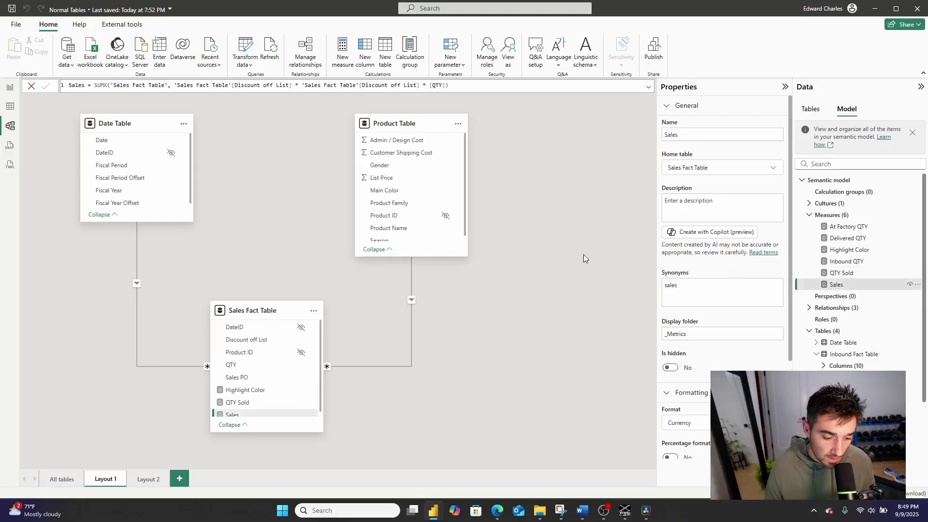
{"action": "left_click", "coordinate": [10, 87]}
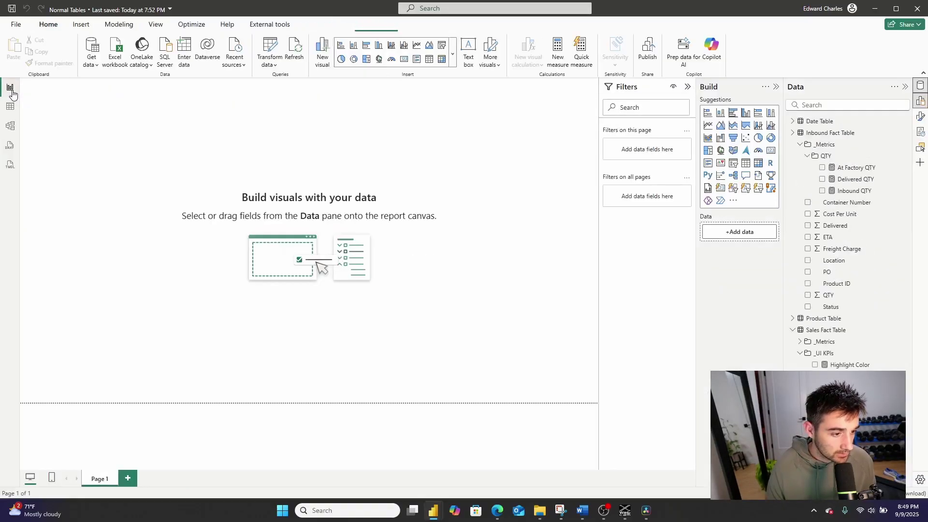
Browse the _Metrics\QTY measures At Factory, Delivered and Inbound QTY, then un-maximize the report window.
{"action": "left_click", "coordinate": [800, 145]}
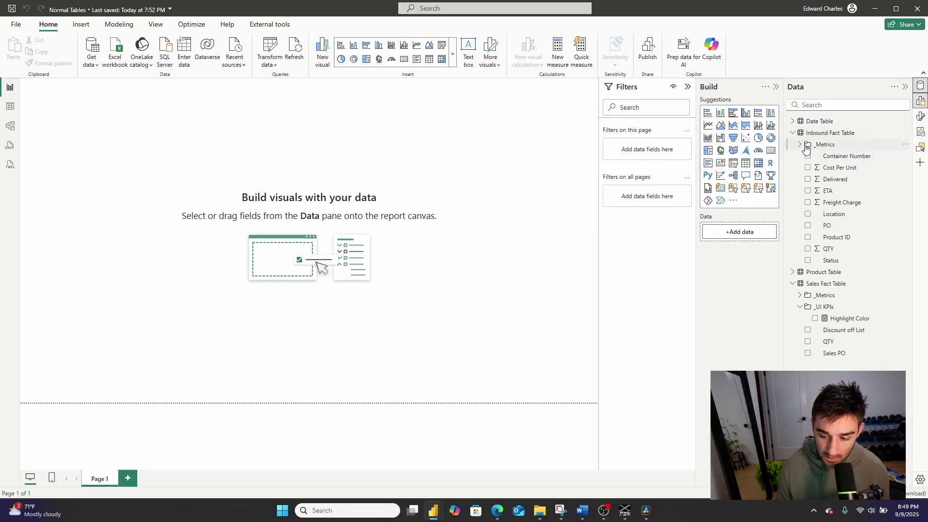
{"action": "left_click", "coordinate": [807, 148]}
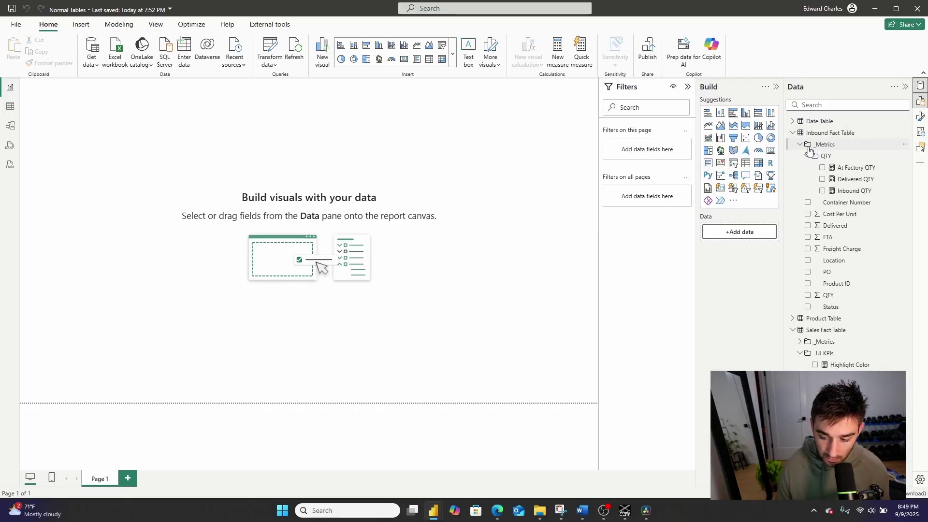
{"action": "left_click", "coordinate": [811, 156]}
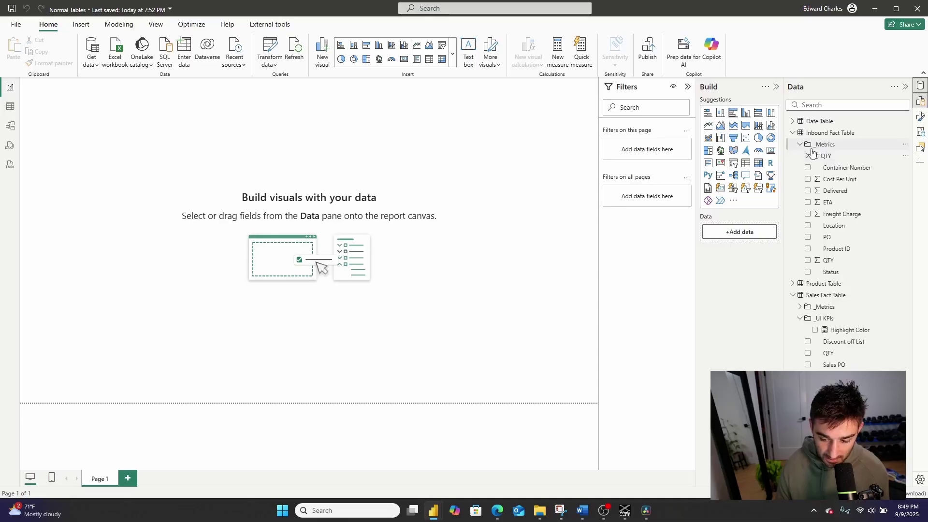
{"action": "left_click", "coordinate": [808, 156]}
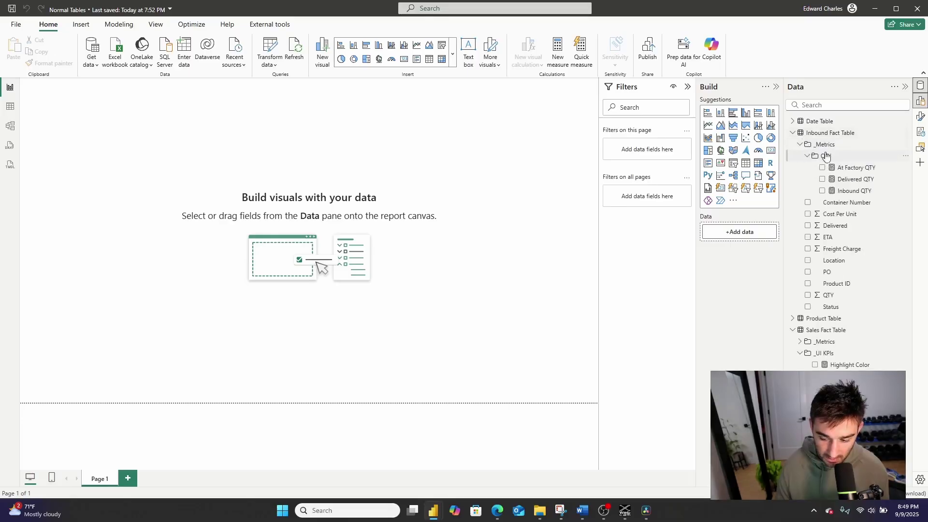
{"action": "left_click", "coordinate": [854, 168]}
{"action": "left_click", "coordinate": [854, 180]}
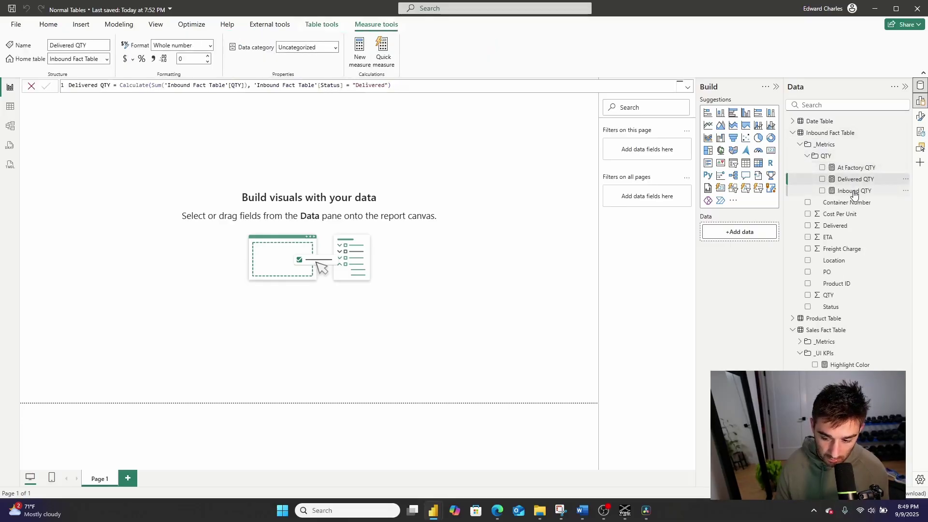
{"action": "left_click", "coordinate": [854, 191]}
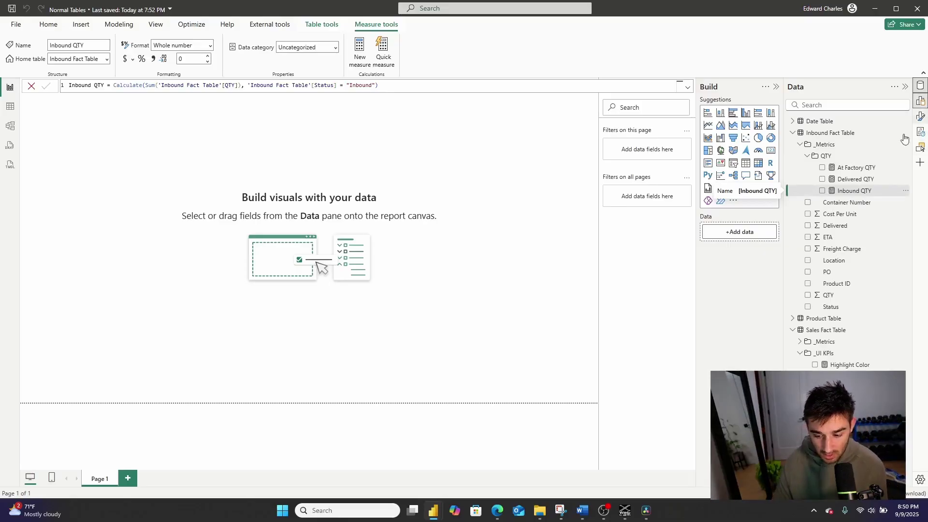
{"action": "left_click_drag", "start_coordinate": [638, 12], "coordinate": [571, 41]}
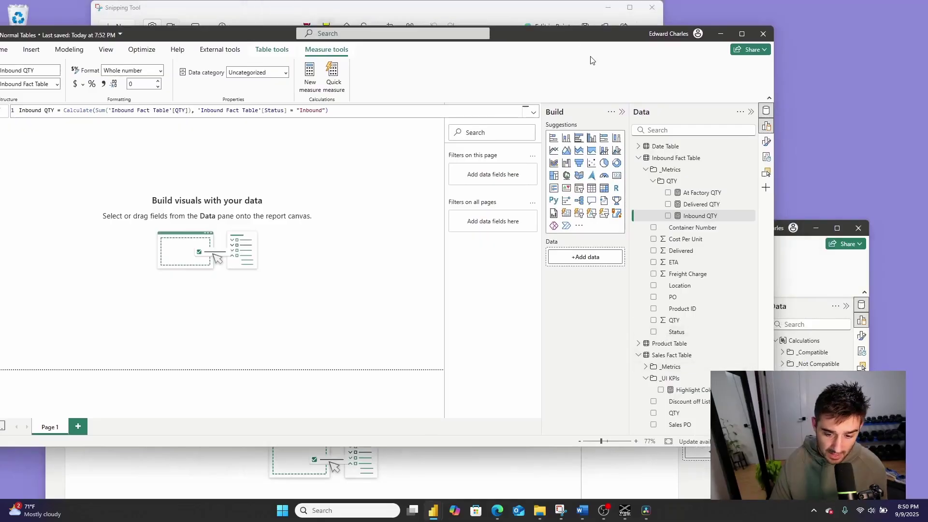
Select Highlight Color, toggle _UI KPIs, and expand Sales Fact Table's _Metrics folder.
{"action": "left_click_drag", "start_coordinate": [592, 34], "coordinate": [523, 25]}
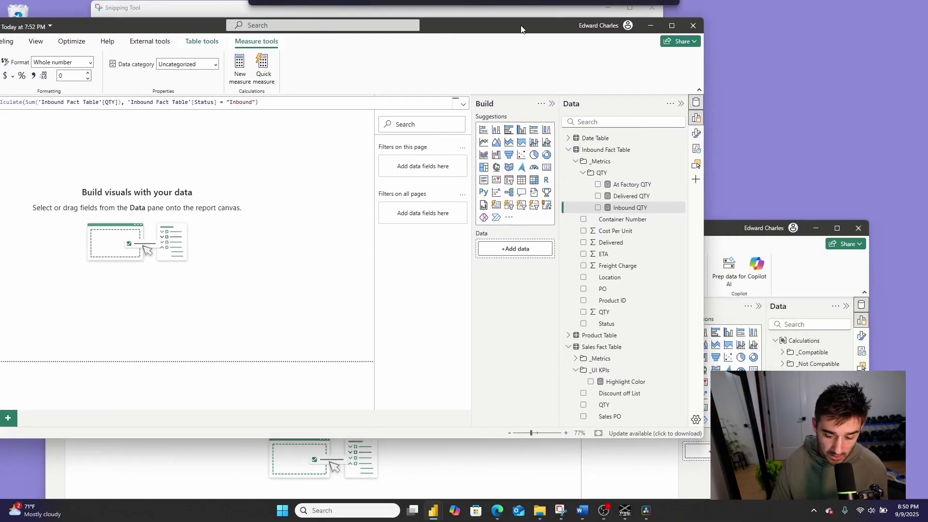
{"action": "left_click", "coordinate": [623, 382]}
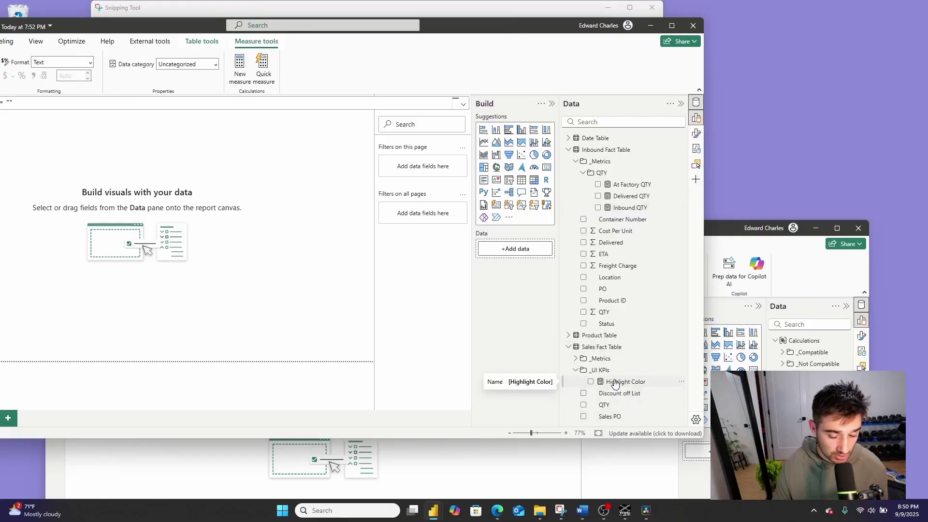
{"action": "left_click", "coordinate": [575, 370]}
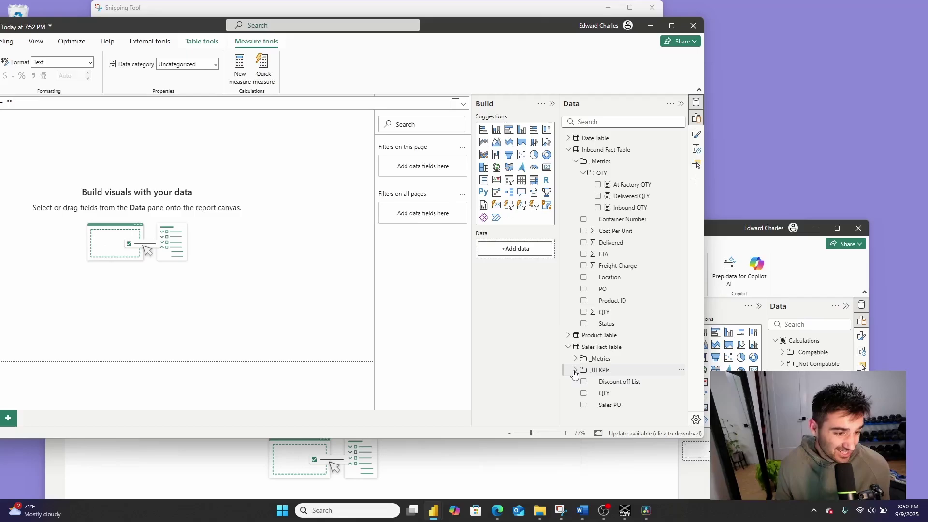
{"action": "left_click", "coordinate": [575, 372]}
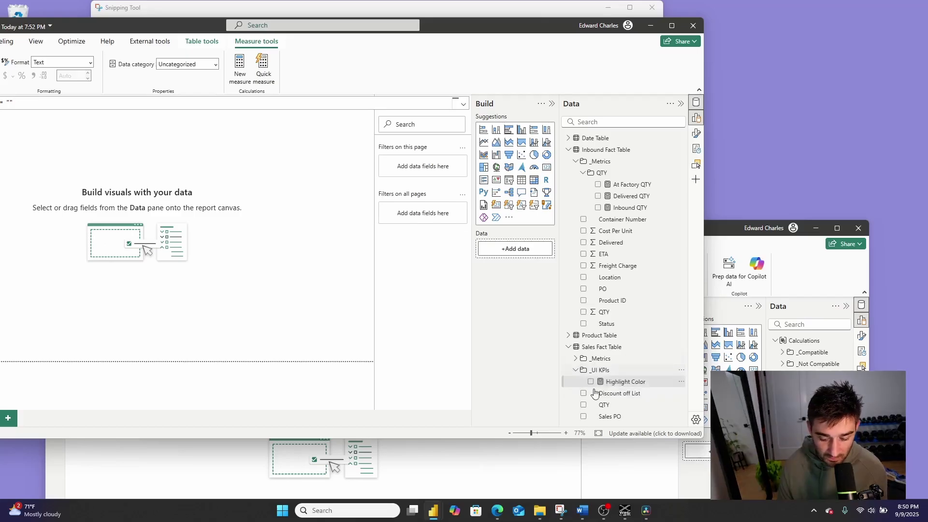
{"action": "left_click", "coordinate": [575, 359]}
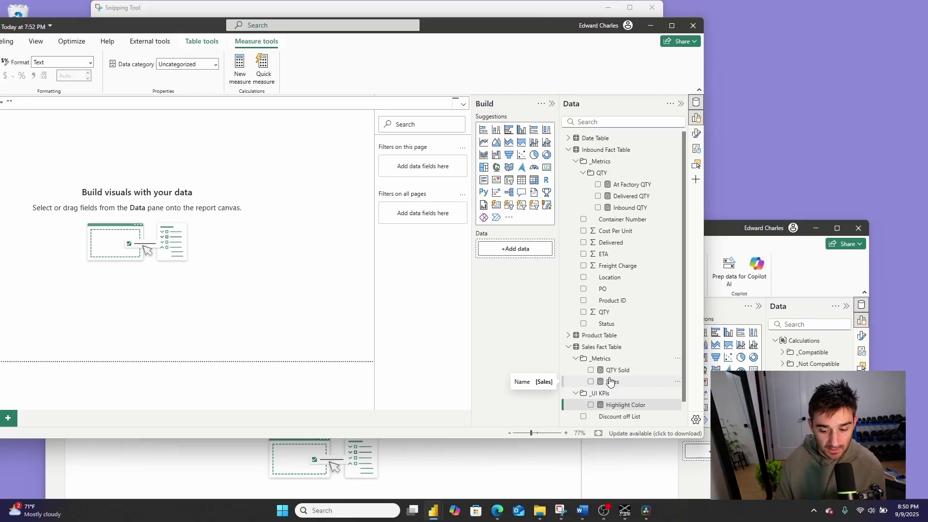
{"action": "left_click_drag", "start_coordinate": [464, 32], "coordinate": [624, 30]}
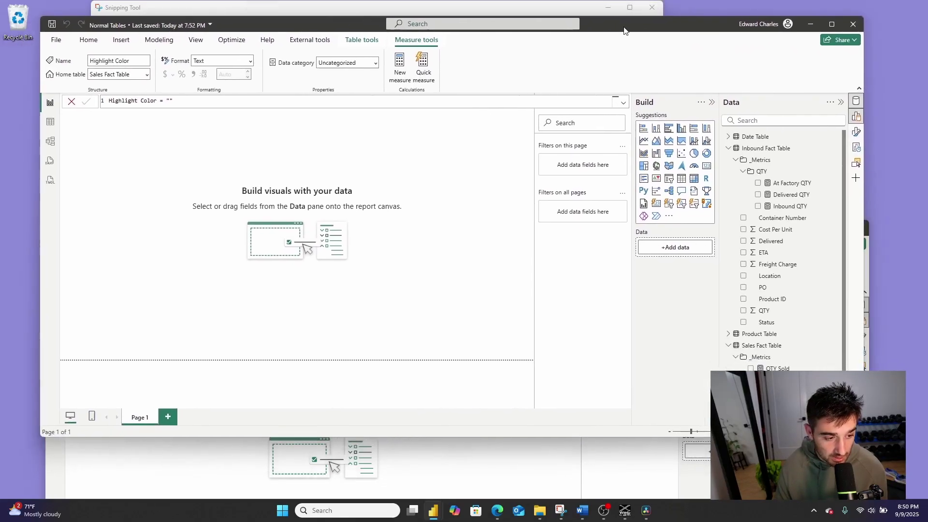
Change At Factory QTY's display folder to '_Metrics\QTY;_newfolder' in Model view.
{"action": "left_click", "coordinate": [51, 144]}
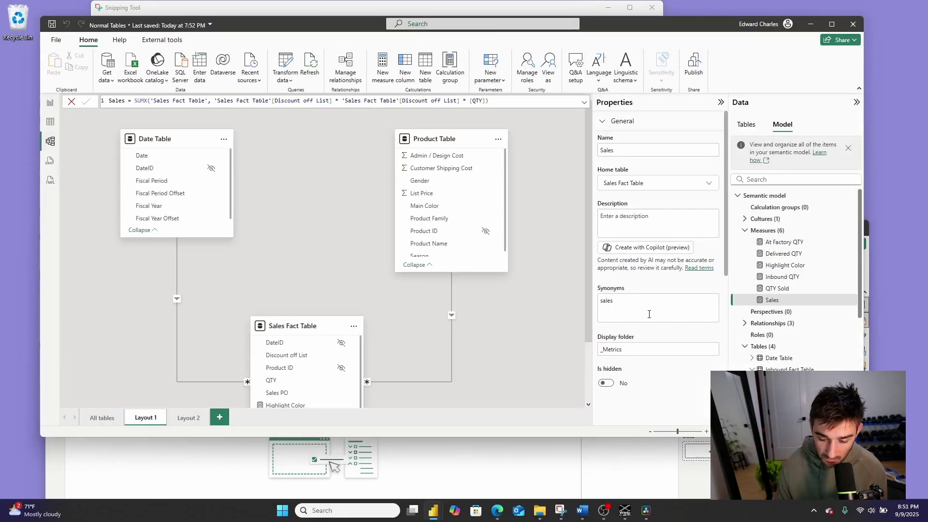
{"action": "left_click", "coordinate": [784, 243]}
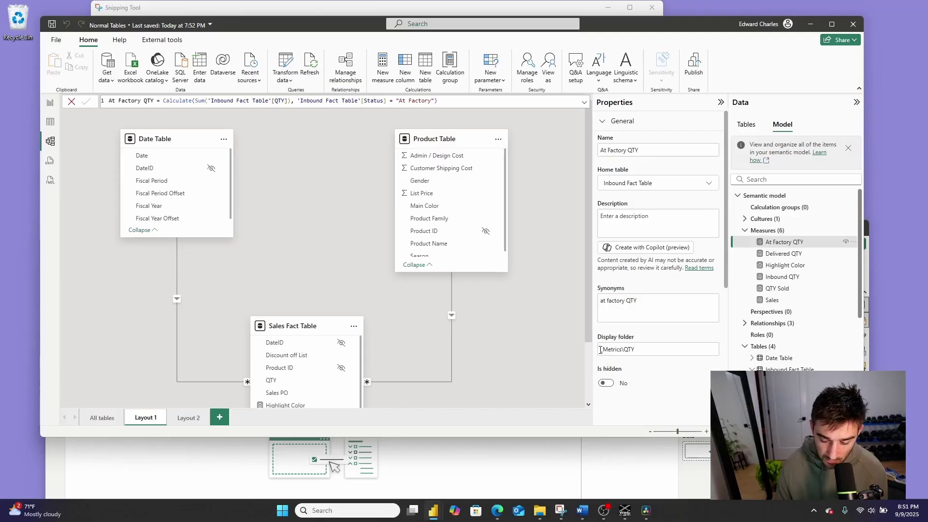
{"action": "left_click_drag", "start_coordinate": [601, 350], "coordinate": [624, 351]}
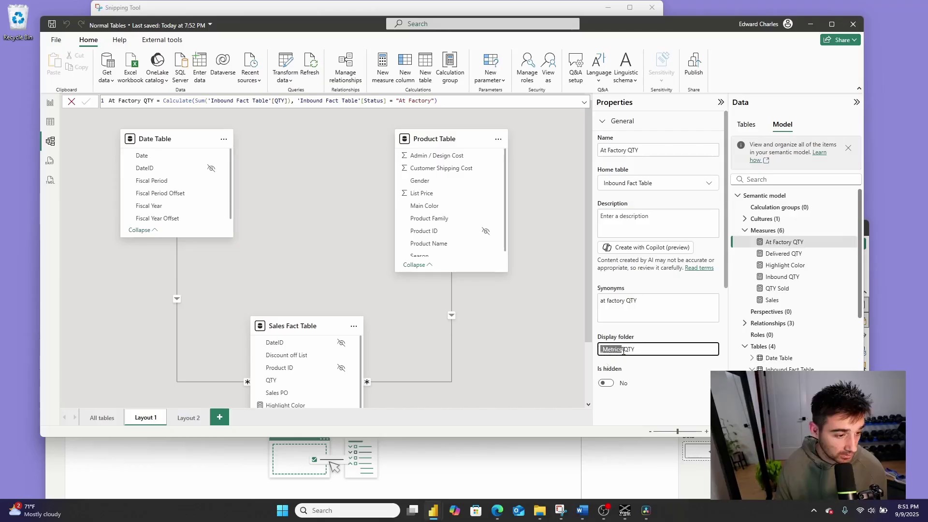
{"action": "left_click", "coordinate": [627, 352]}
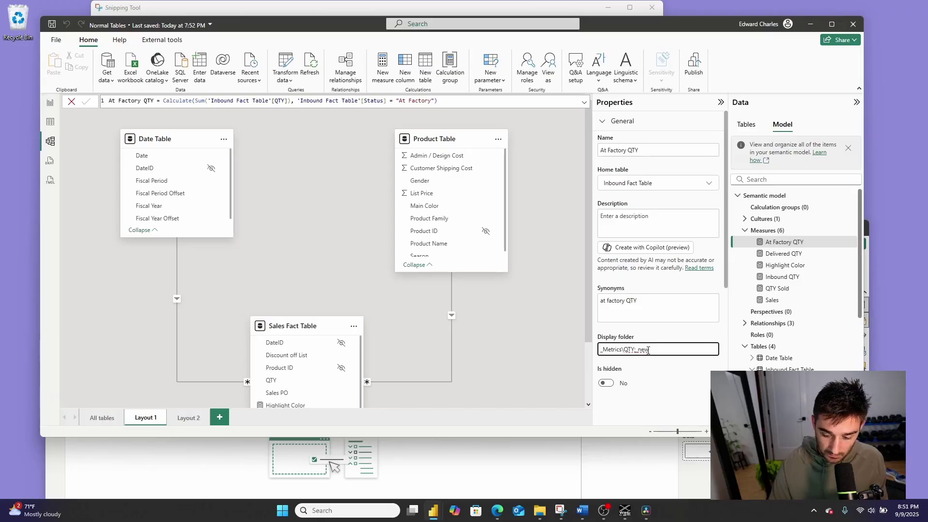
{"action": "type", "text": "er"}
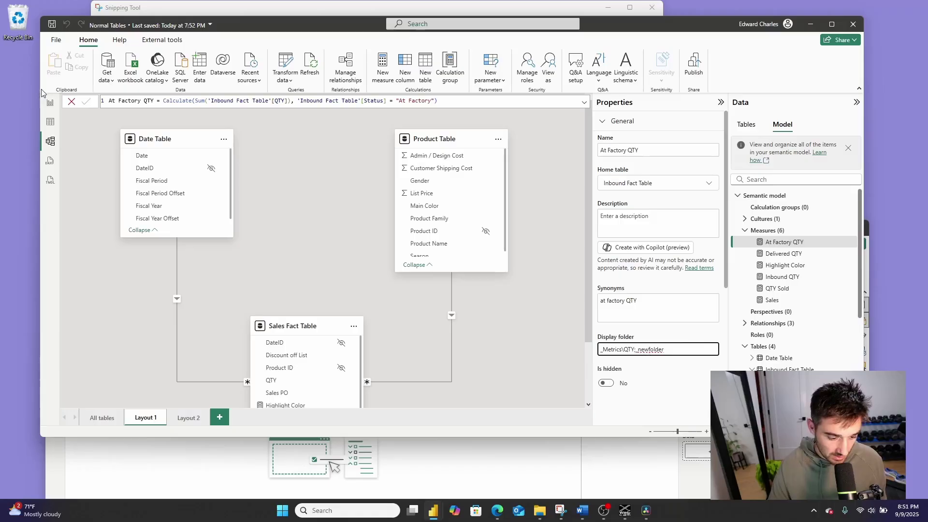
In Report view, expand _newfolder and select At Factory QTY inside it.
{"action": "left_click", "coordinate": [51, 102]}
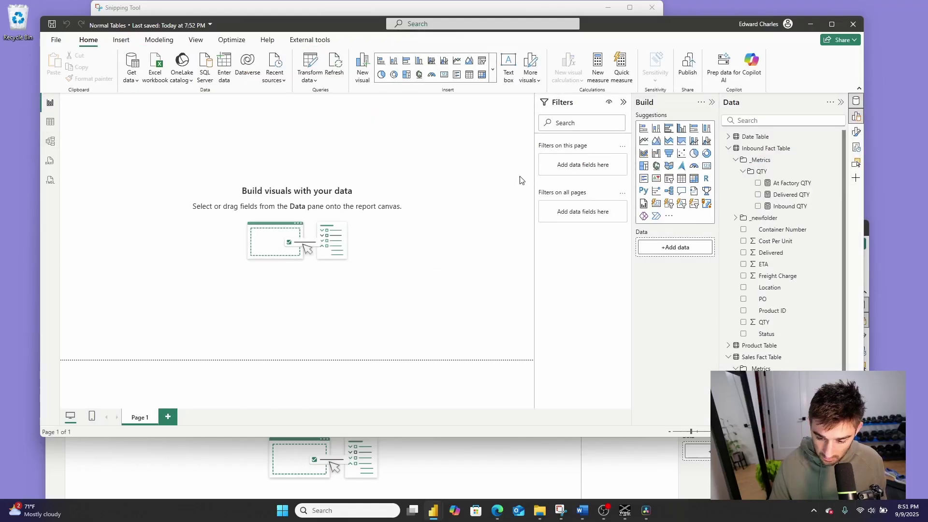
{"action": "left_click", "coordinate": [734, 218]}
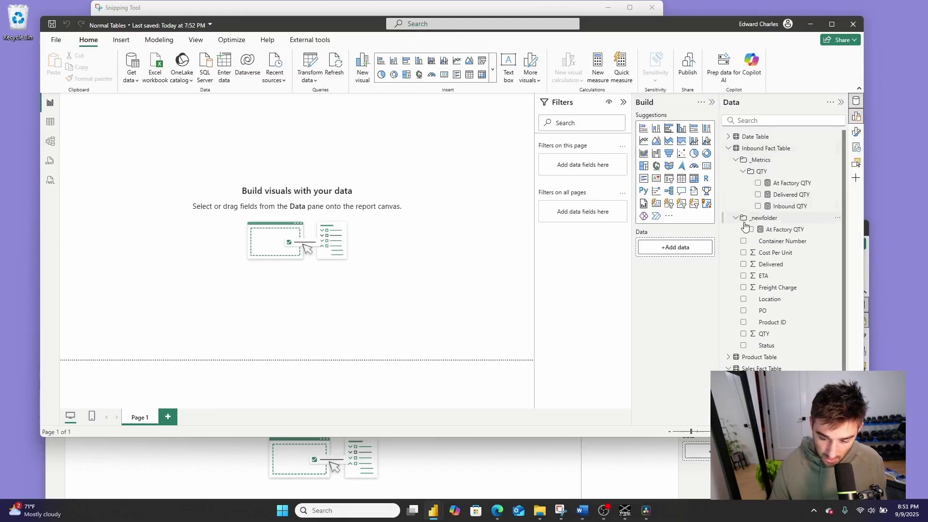
{"action": "left_click", "coordinate": [773, 231]}
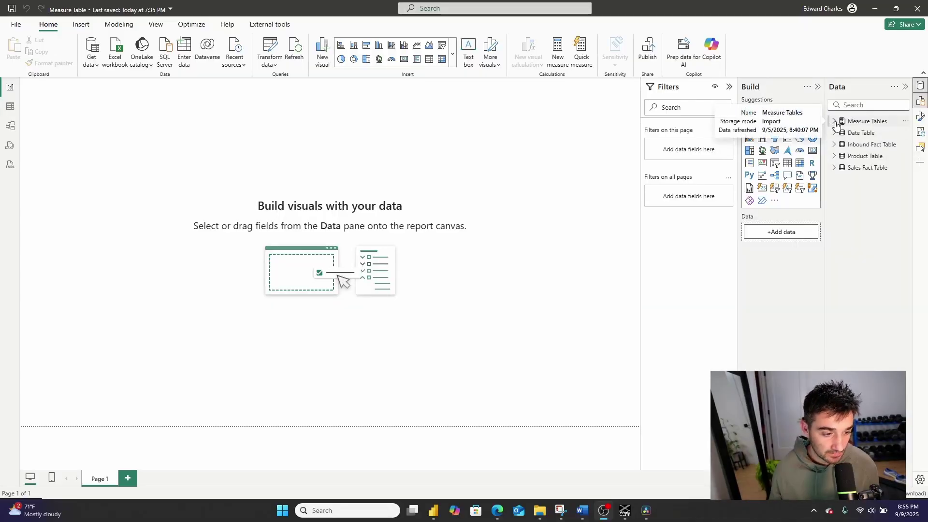
Inspect the Measure Tables table and its HideMe column in Table view.
{"action": "left_click", "coordinate": [835, 121]}
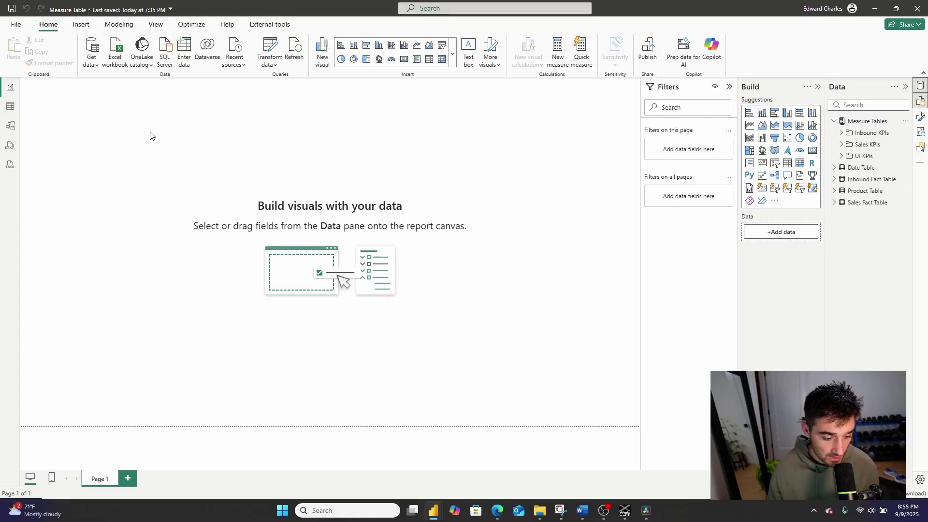
{"action": "left_click", "coordinate": [10, 107]}
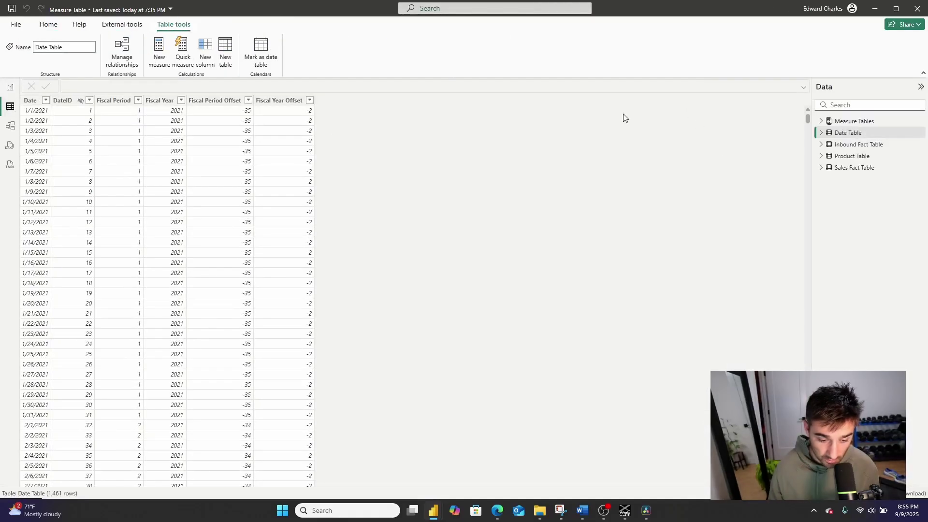
{"action": "left_click", "coordinate": [822, 121]}
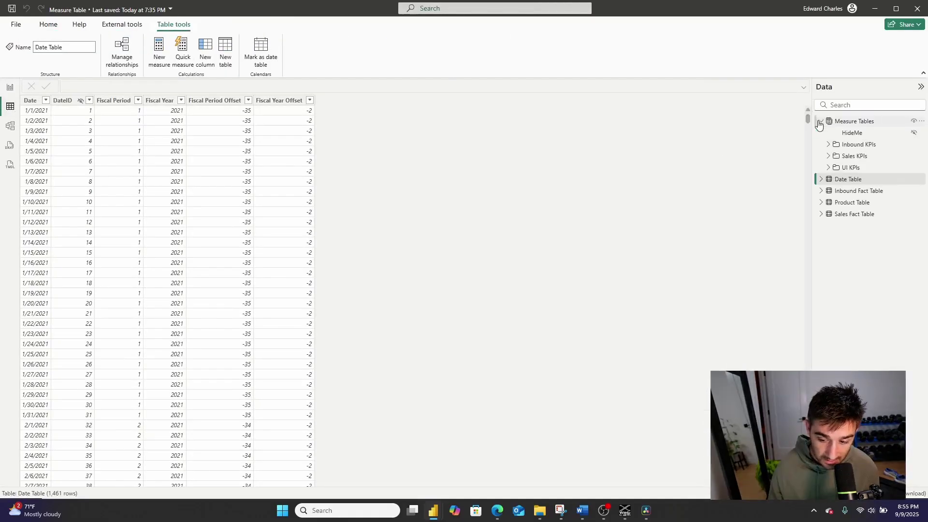
{"action": "left_click", "coordinate": [873, 127]}
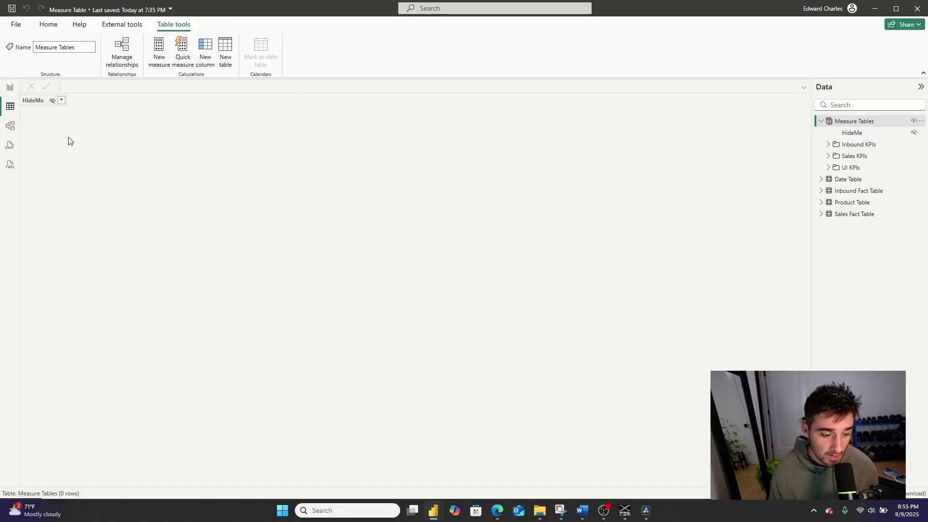
Back in Report view, toggle the UI KPIs folder and select Inbound Fact Table.
{"action": "left_click", "coordinate": [10, 88]}
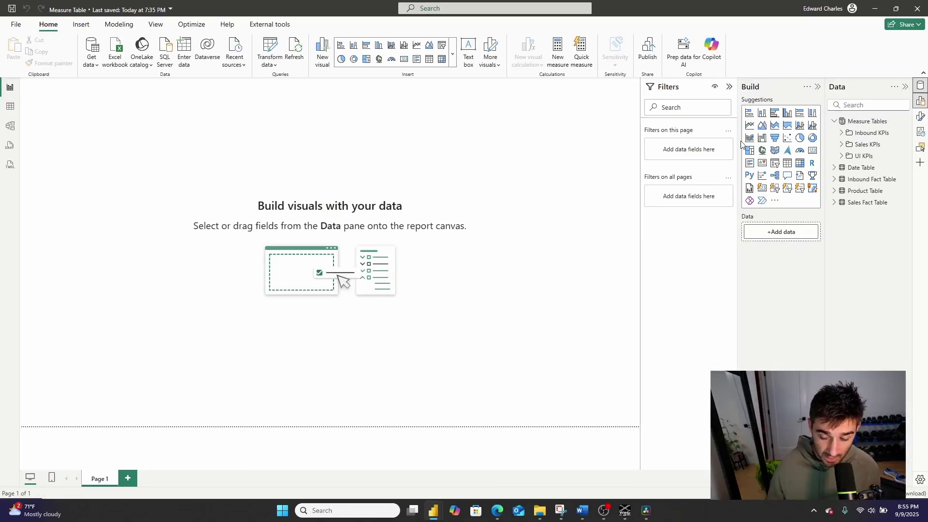
{"action": "left_click", "coordinate": [842, 157]}
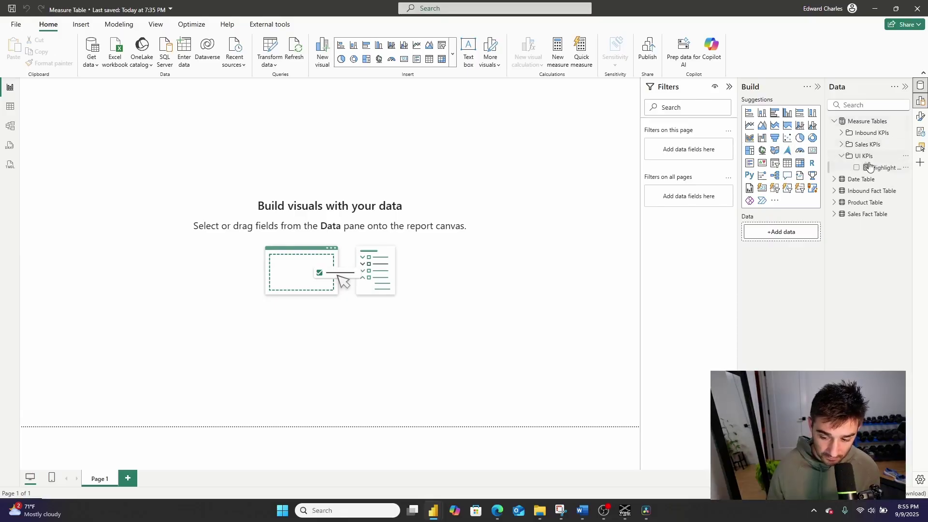
{"action": "left_click", "coordinate": [842, 156]}
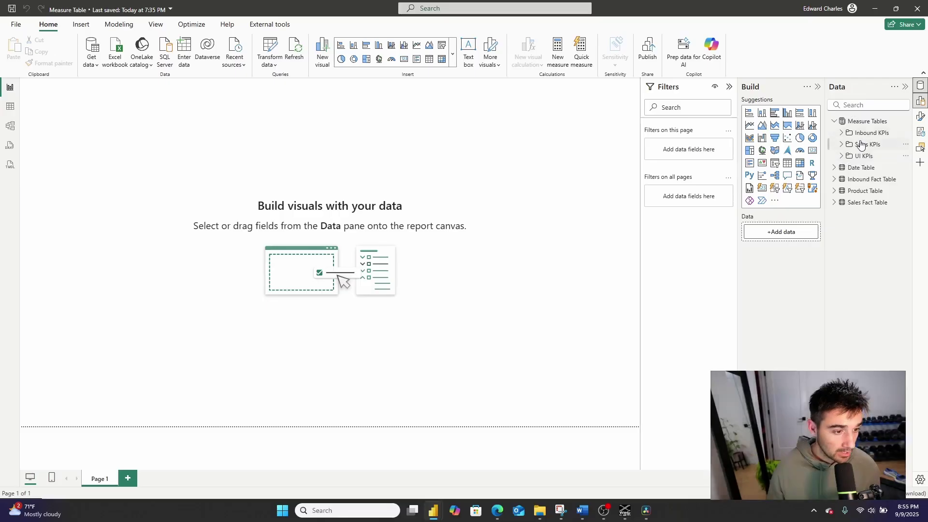
{"action": "left_click", "coordinate": [871, 180]}
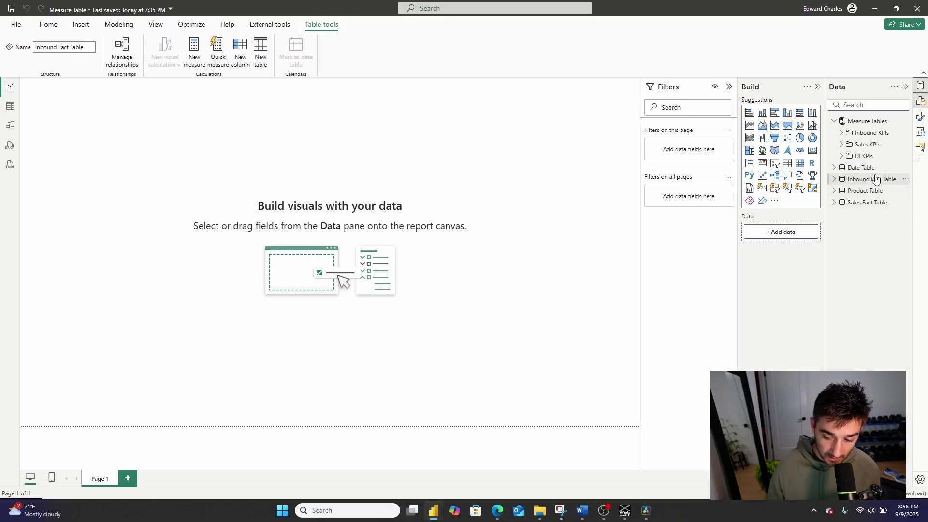
Expand Inbound KPIs and review the Delivered QTY, Inbound QTY and At Factory QTY formulas.
{"action": "left_click", "coordinate": [842, 133]}
{"action": "left_click", "coordinate": [889, 156]}
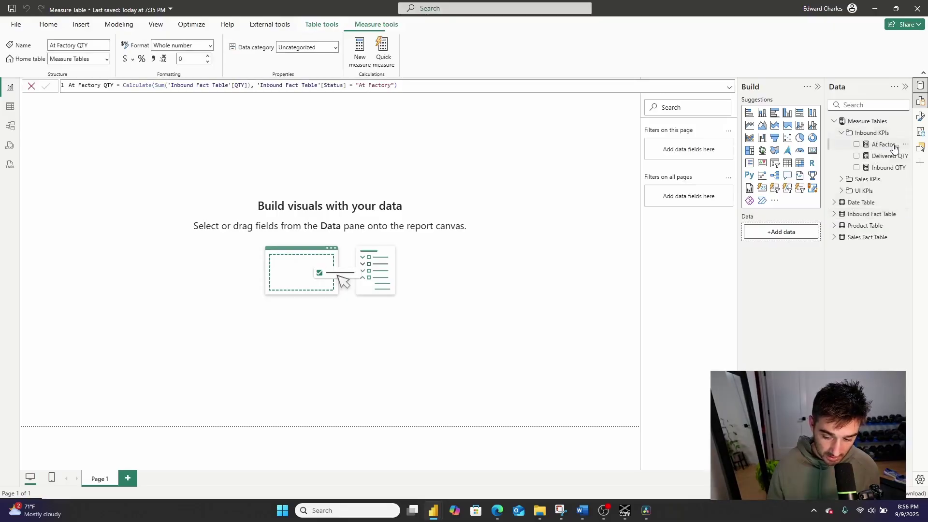
{"action": "left_click", "coordinate": [889, 167]}
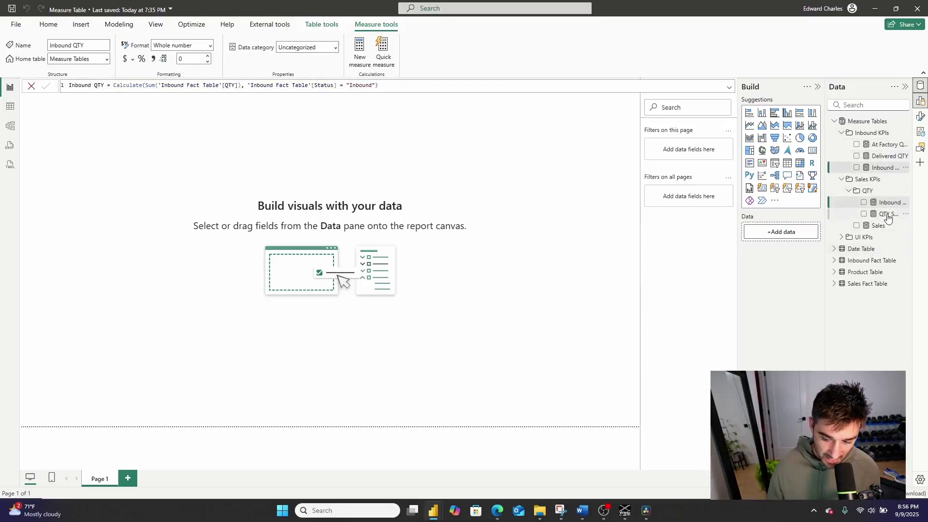
{"action": "left_click", "coordinate": [861, 184]}
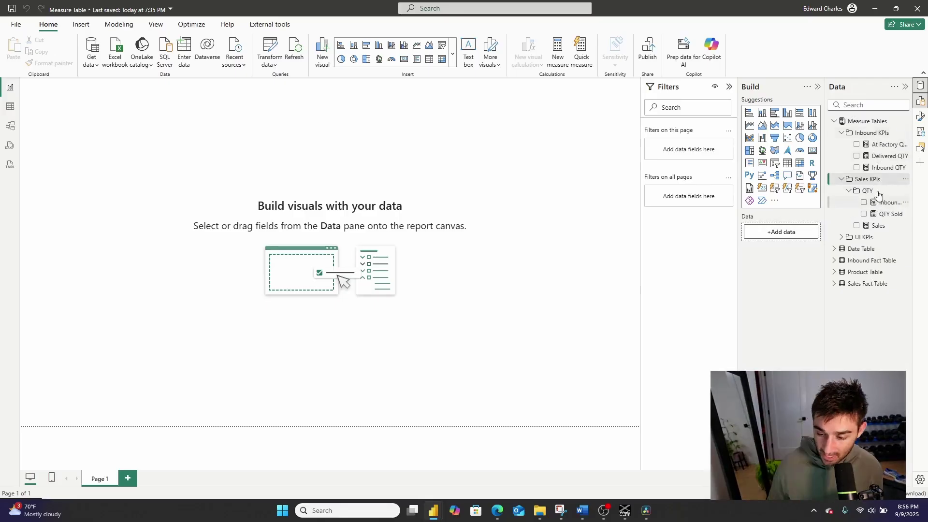
{"action": "left_click", "coordinate": [884, 145]}
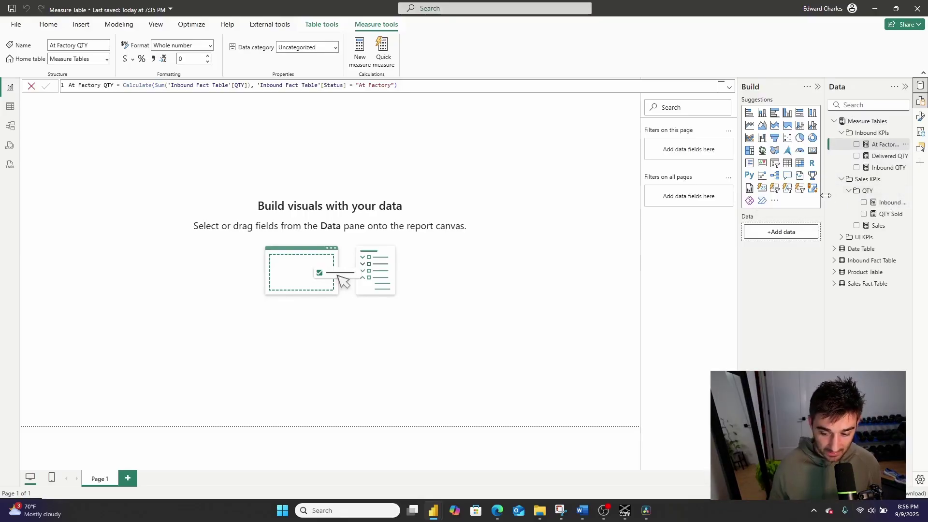
Widen the Data pane and compare Inbound QTY under Inbound KPIs and Sales KPIs > QTY.
{"action": "left_click_drag", "start_coordinate": [827, 184], "coordinate": [730, 183]}
{"action": "left_click", "coordinate": [803, 203]}
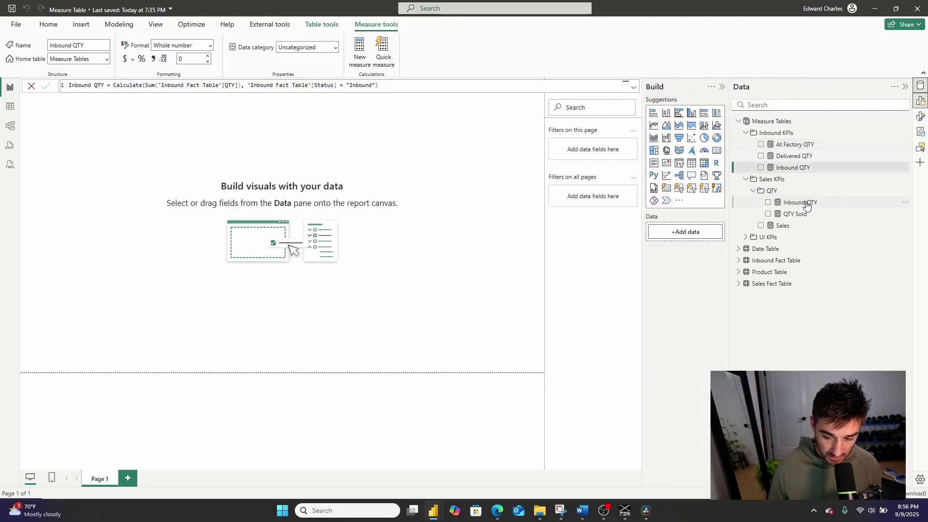
{"action": "left_click", "coordinate": [802, 169]}
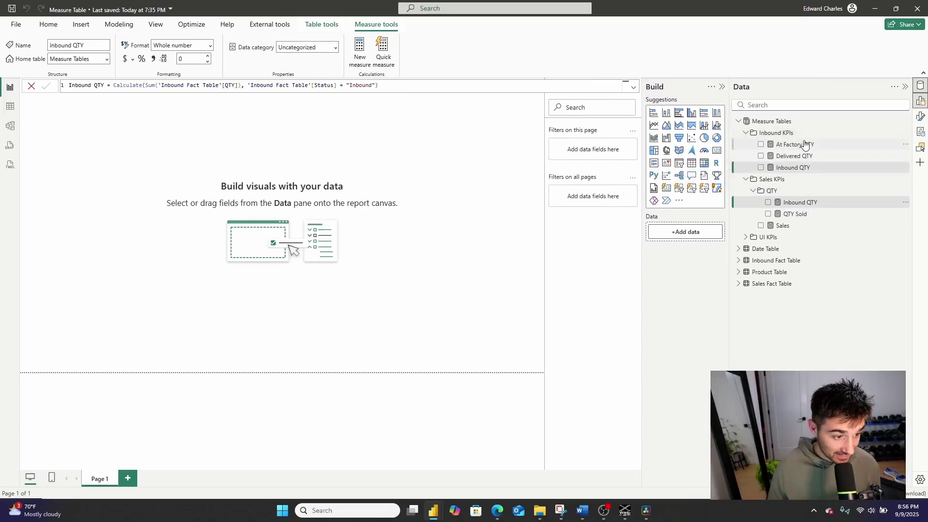
{"action": "left_click", "coordinate": [804, 205]}
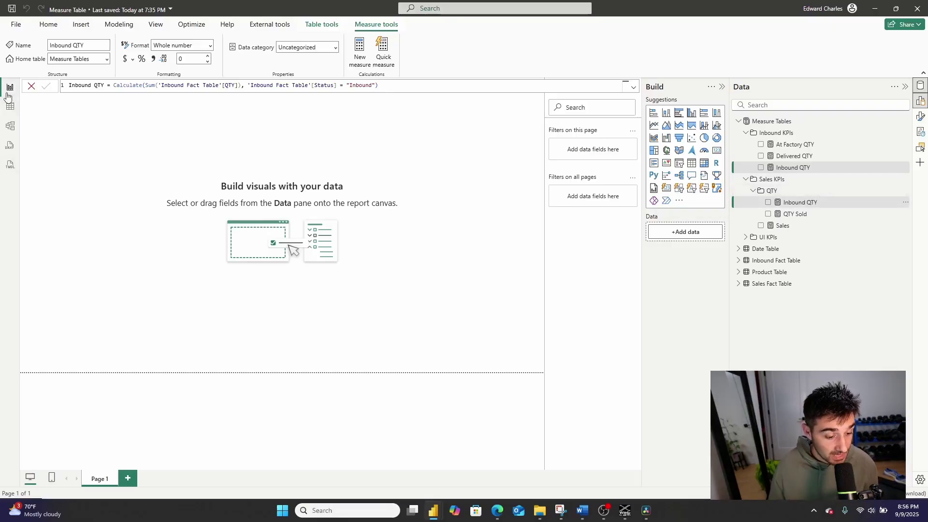
In Model view, reveal Inbound QTY's display folder 'Inbound KPIs;Sales KPIs\QTY' in Properties.
{"action": "left_click", "coordinate": [10, 126]}
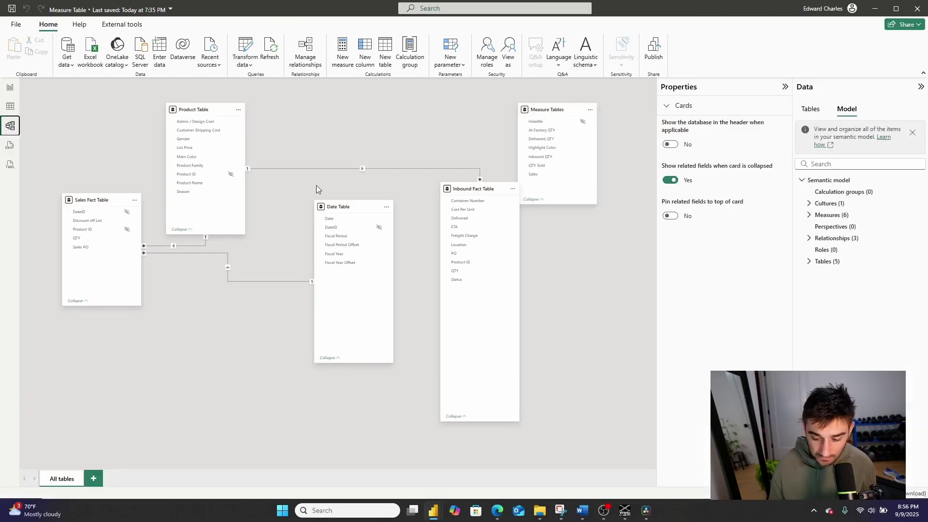
{"action": "left_click", "coordinate": [809, 215]}
{"action": "left_click", "coordinate": [838, 264]}
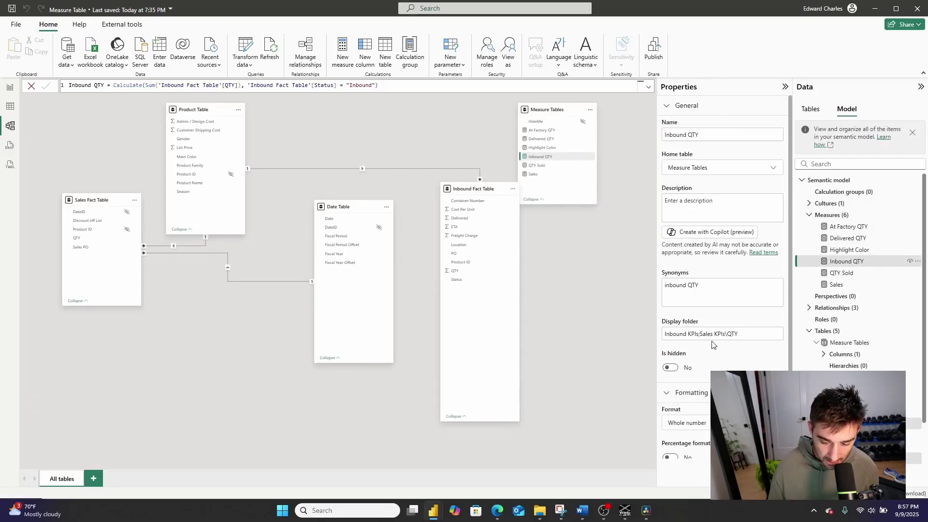
{"action": "left_click_drag", "start_coordinate": [701, 334], "coordinate": [754, 333]}
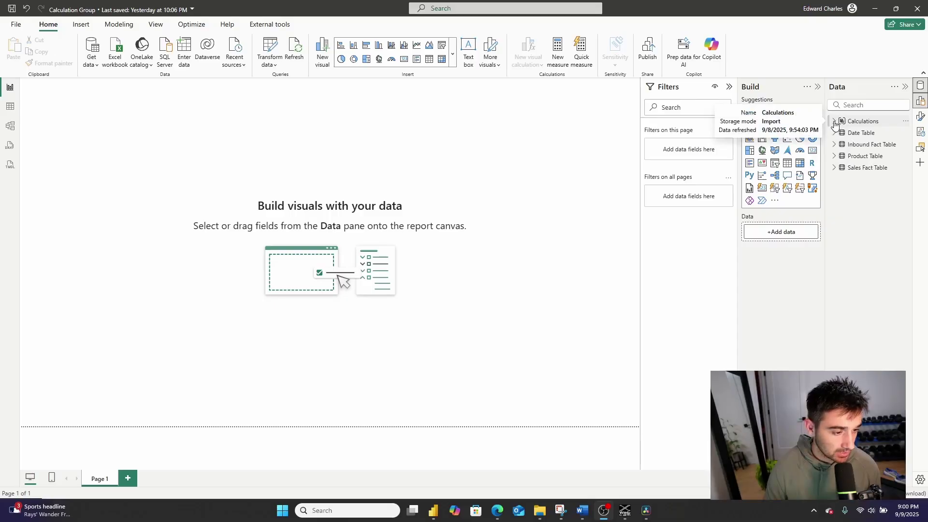
Expand the Calculations table, widen the Data pane, and show Sales KPIs under _Compatible.
{"action": "left_click", "coordinate": [835, 122]}
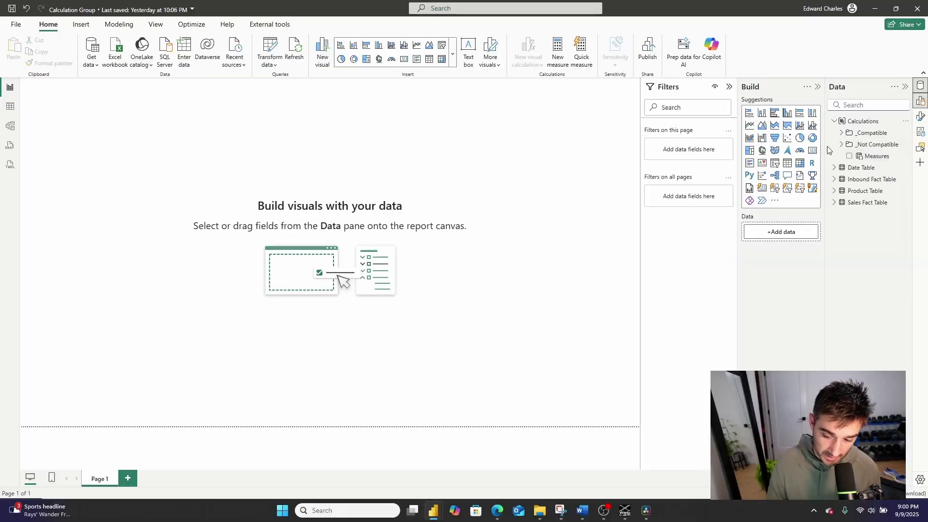
{"action": "left_click_drag", "start_coordinate": [827, 145], "coordinate": [709, 142]}
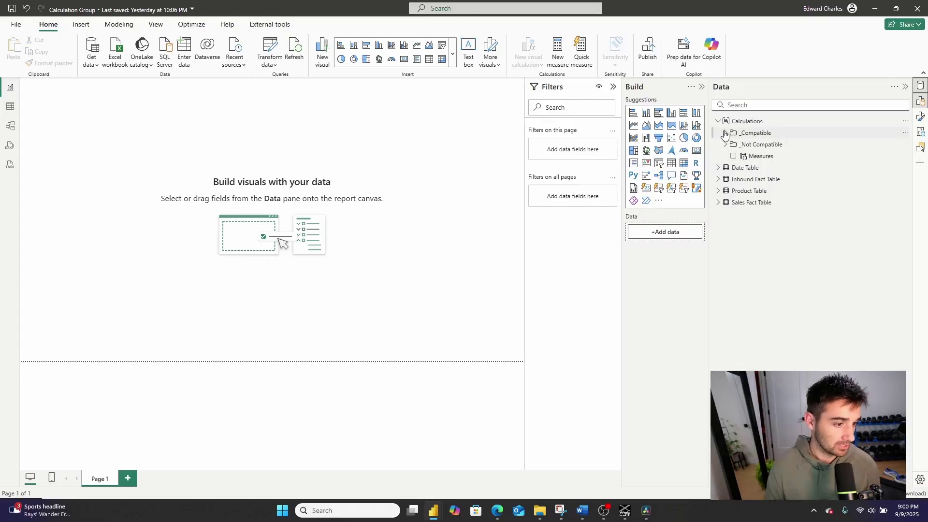
{"action": "left_click", "coordinate": [725, 134]}
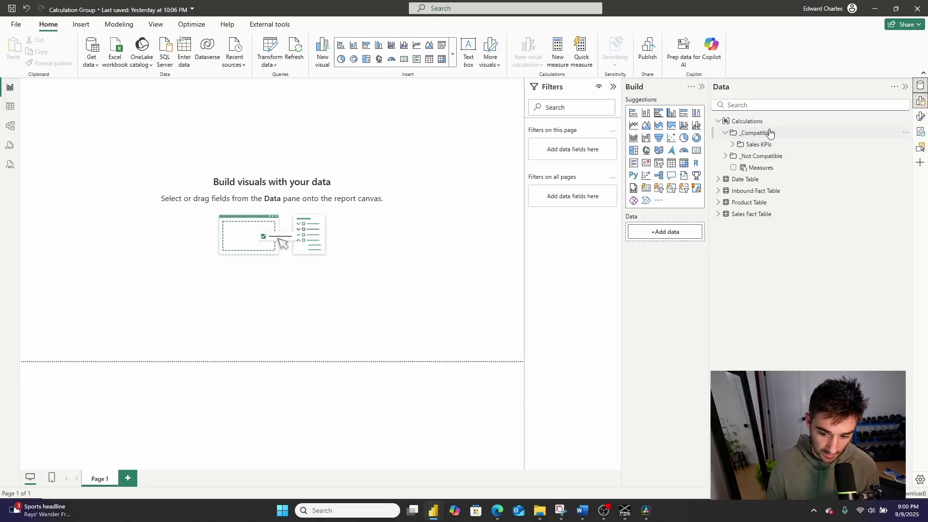
{"action": "left_click", "coordinate": [734, 145]}
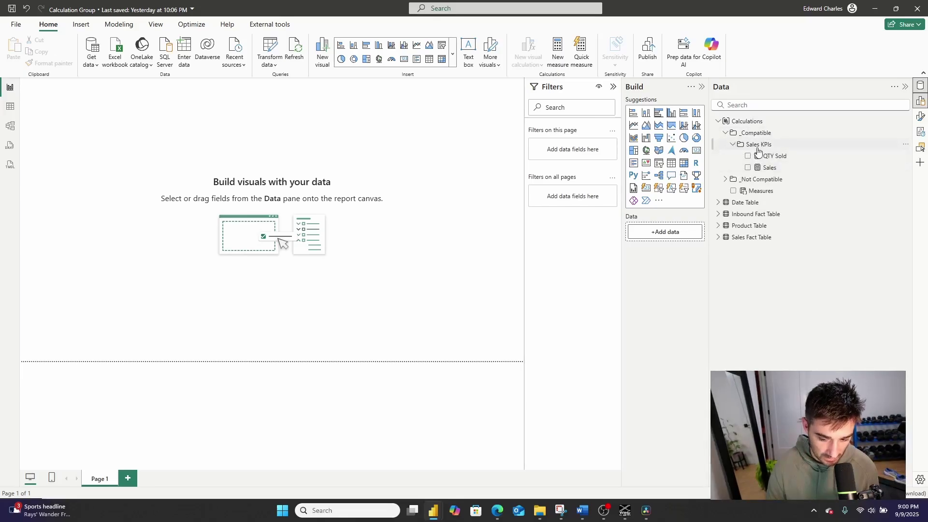
{"action": "left_click", "coordinate": [733, 145]}
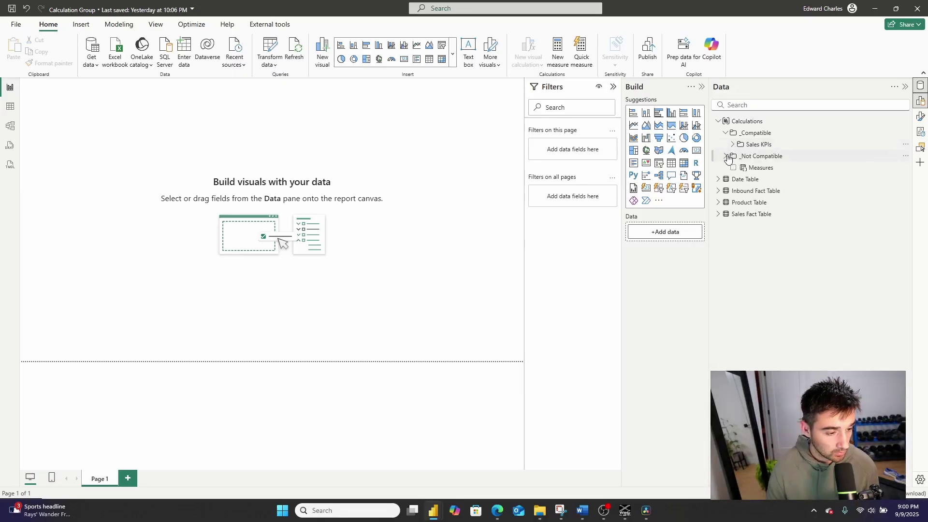
Show the Inbound KPIs and UI KPIs folders under _Not Compatible.
{"action": "left_click", "coordinate": [727, 157]}
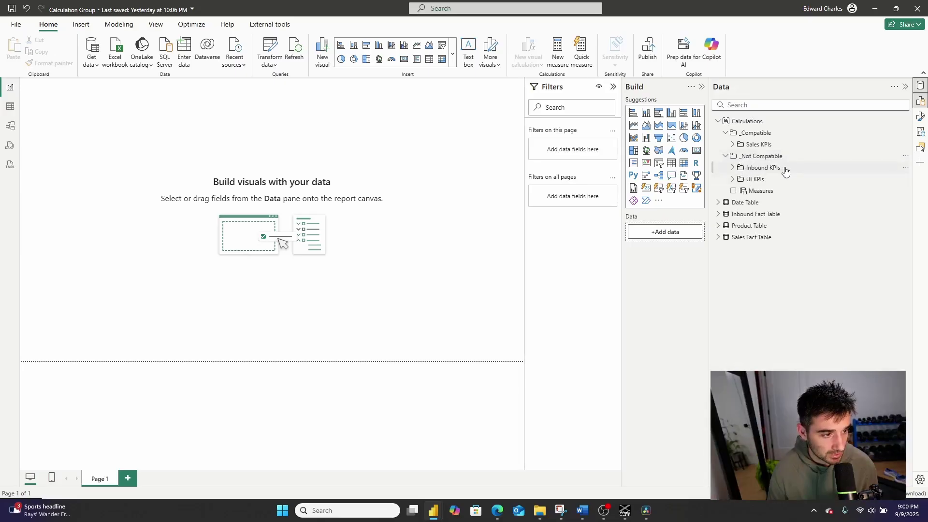
{"action": "left_click", "coordinate": [733, 180]}
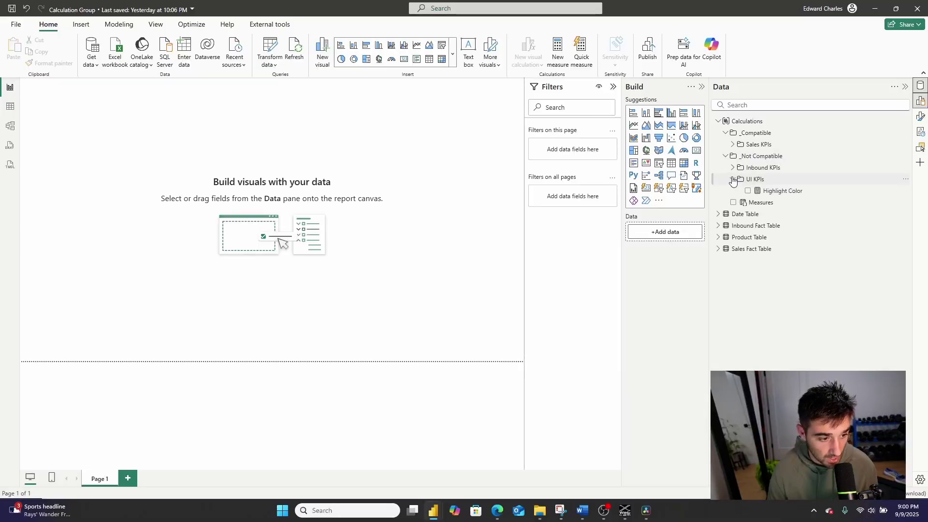
{"action": "left_click", "coordinate": [733, 179]}
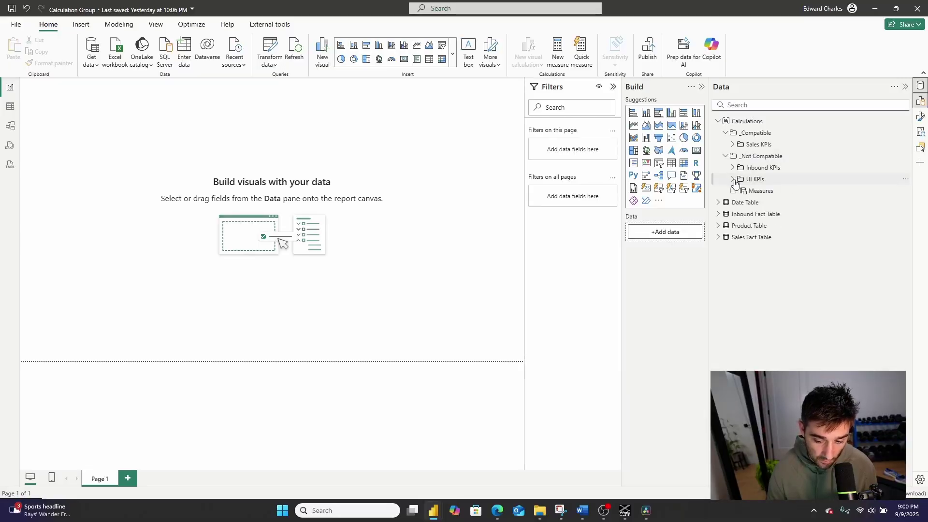
In Model view, show the Calculations group's Base Measure item defined as SELECTEDMEASURE().
{"action": "left_click", "coordinate": [8, 108]}
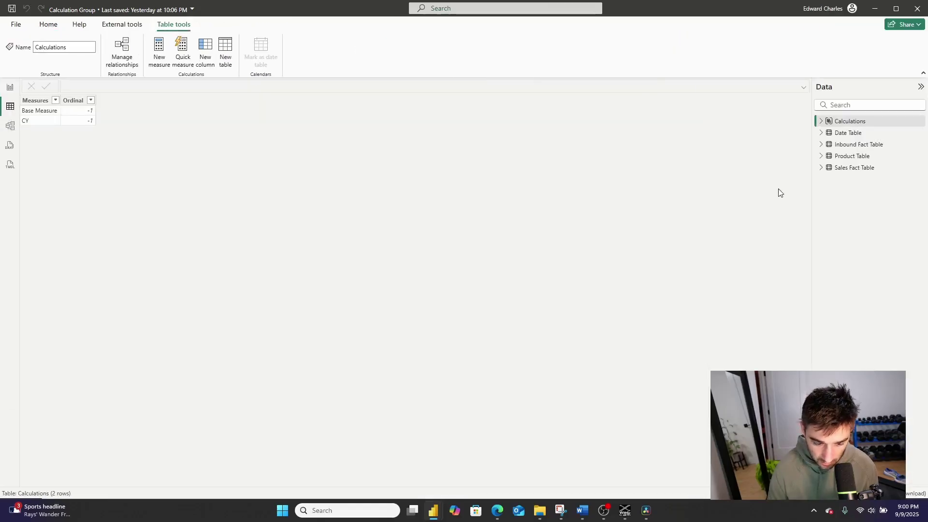
{"action": "left_click", "coordinate": [10, 126]}
{"action": "left_click", "coordinate": [809, 191]}
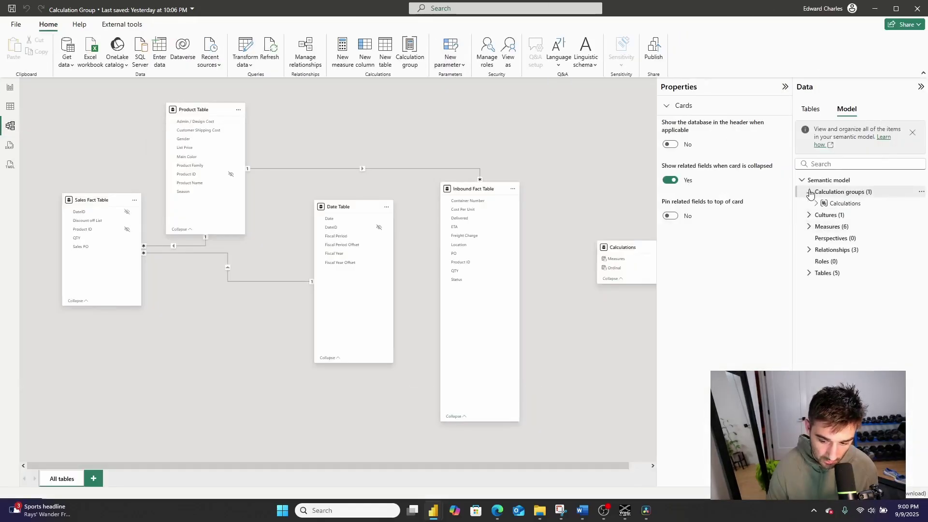
{"action": "left_click", "coordinate": [817, 203]}
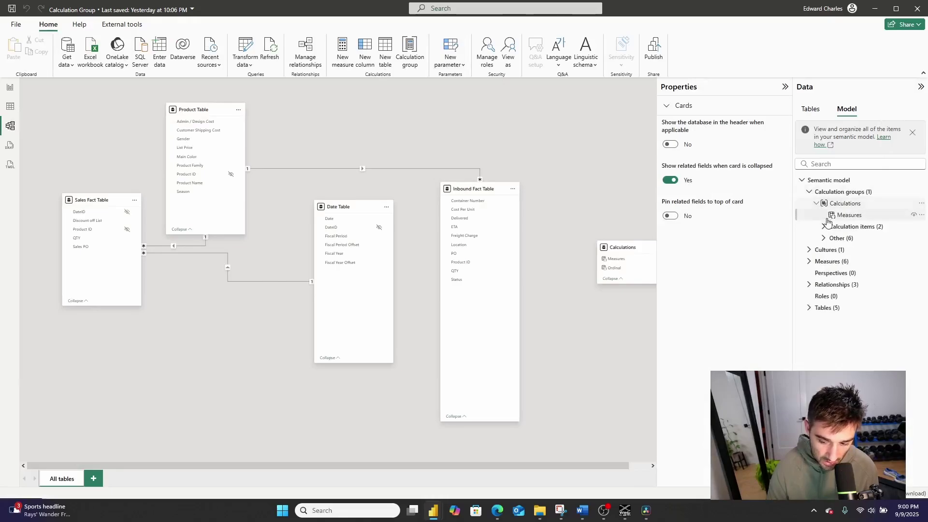
{"action": "left_click", "coordinate": [824, 227]}
{"action": "left_click", "coordinate": [850, 243]}
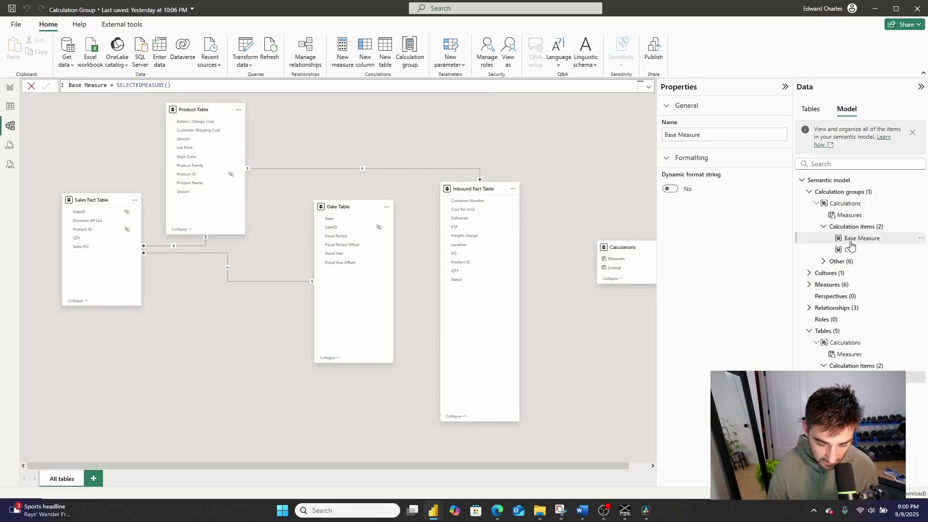